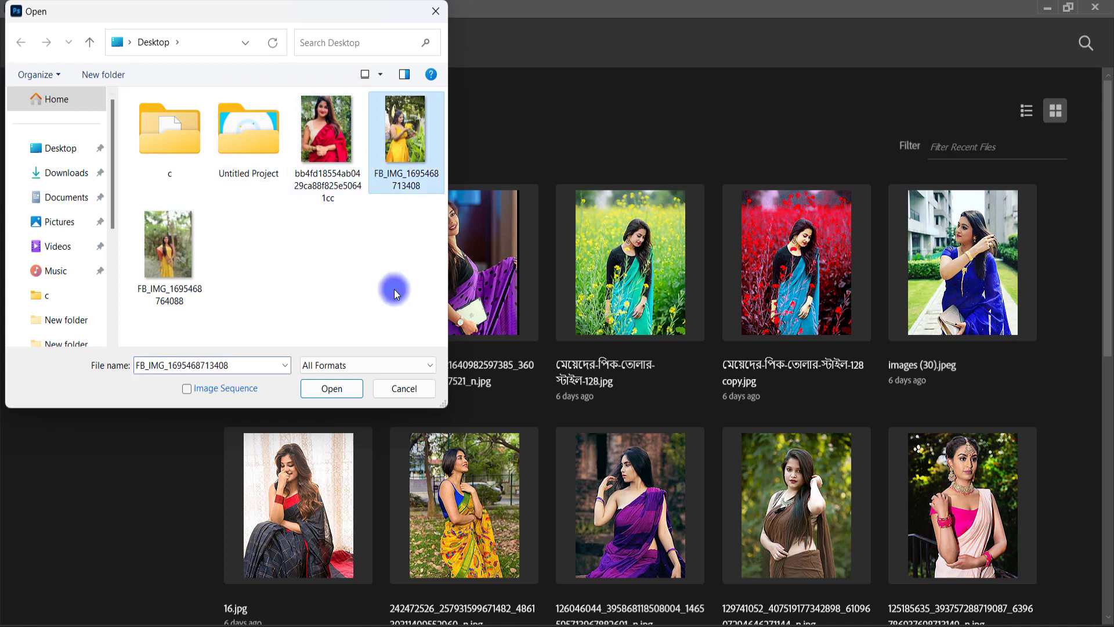
{"action": "left_click", "coordinate": [348, 388]}
{"action": "right_click", "coordinate": [1004, 510]}
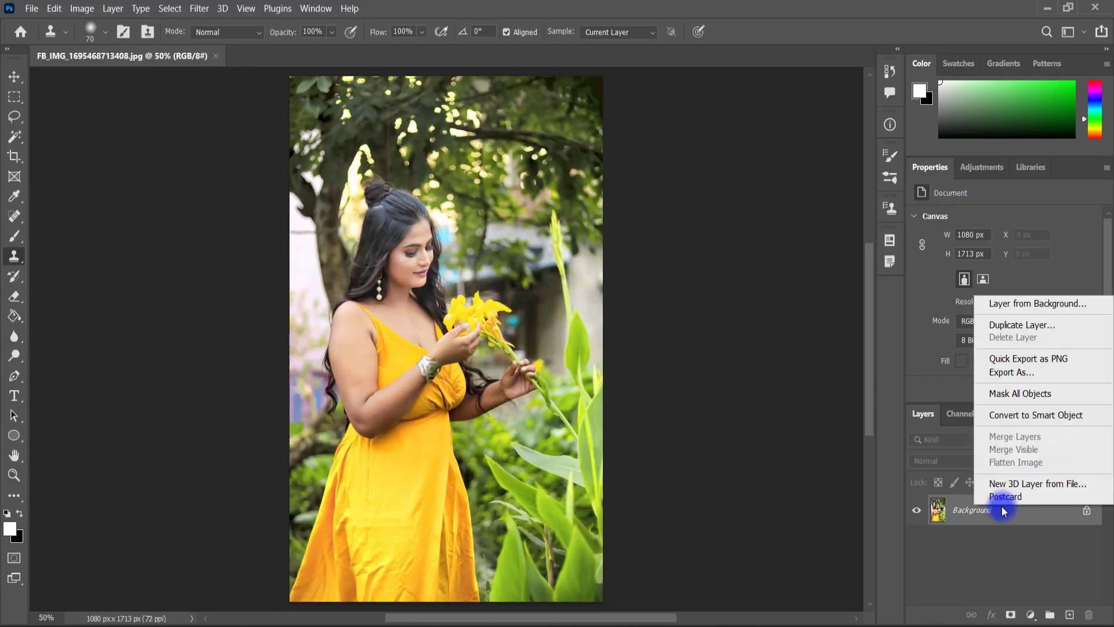
{"action": "left_click", "coordinate": [1022, 325]}
{"action": "left_click", "coordinate": [673, 169]}
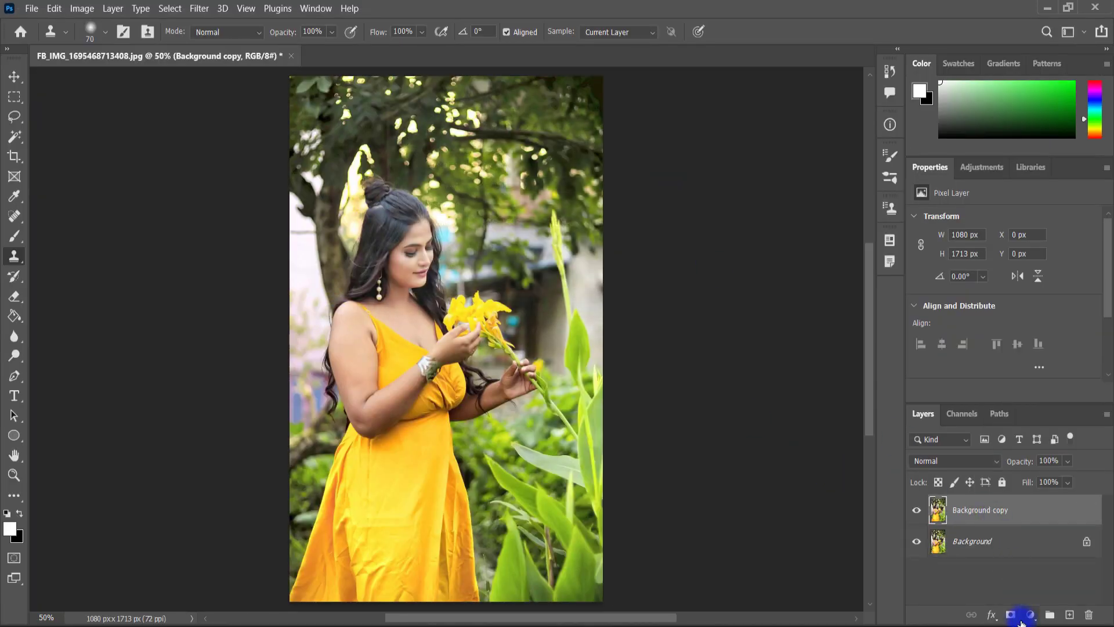
Add a Channel Mixer adjustment layer and set its Green output channel to Green -2 % and Blue +21 %.
{"action": "left_click", "coordinate": [1028, 616]}
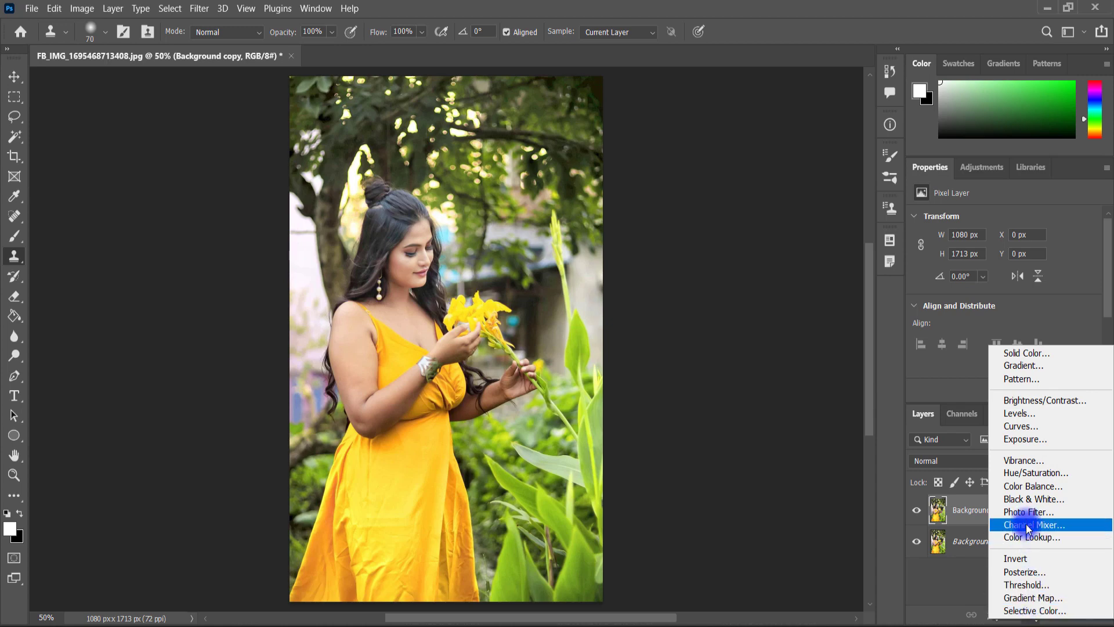
{"action": "left_click", "coordinate": [1009, 525]}
{"action": "left_click_drag", "start_coordinate": [1042, 321], "coordinate": [1017, 335]}
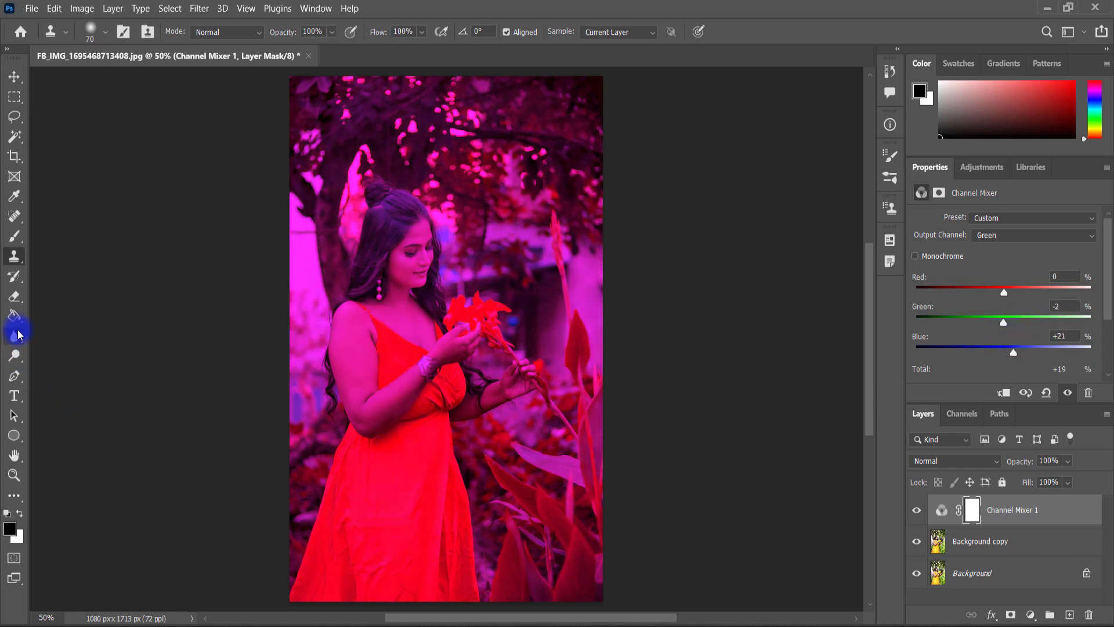
Paint black with the Brush on the Channel Mixer mask over the woman's face, neck, chest and shoulder.
{"action": "left_click", "coordinate": [11, 240]}
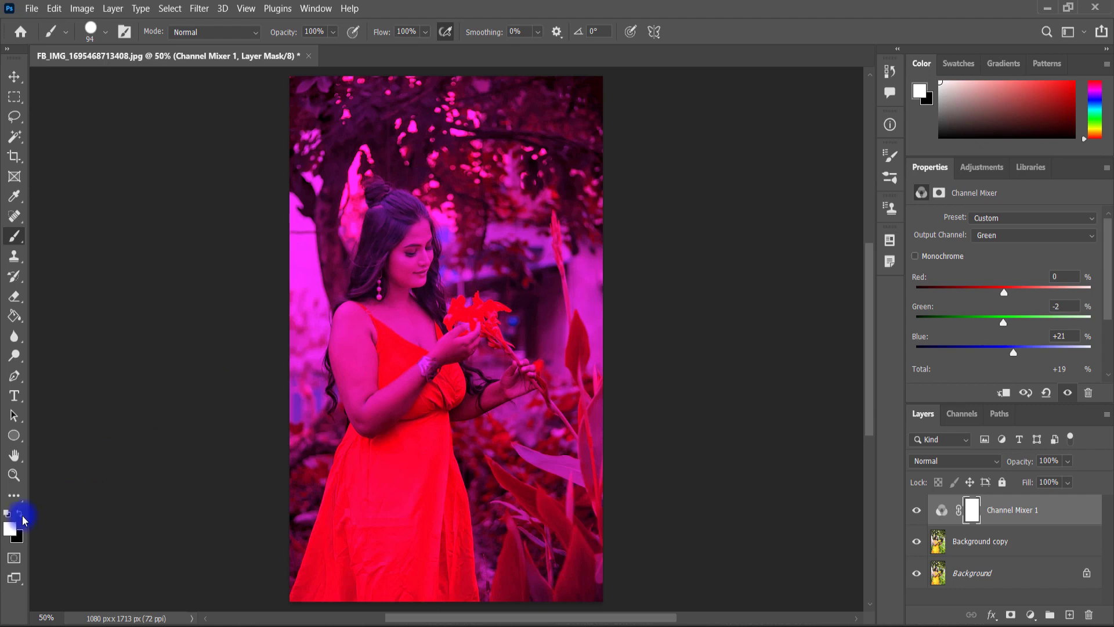
{"action": "left_click_drag", "start_coordinate": [397, 323], "coordinate": [412, 265]}
{"action": "scroll", "coordinate": [405, 297], "scroll_direction": "up", "scroll_amount": 7}
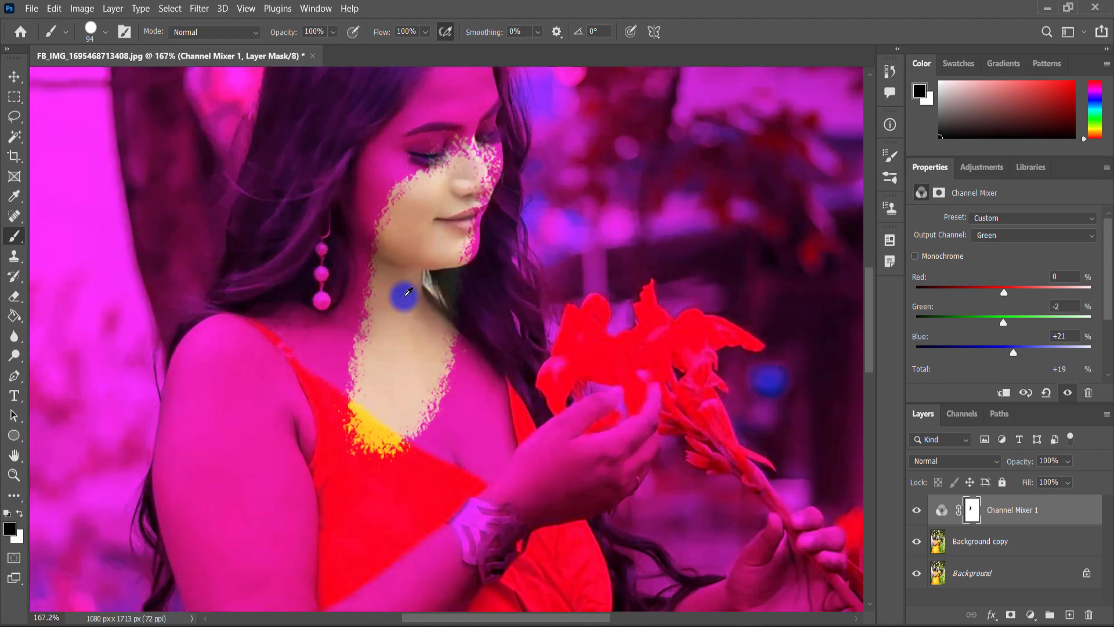
{"action": "mouse_move", "coordinate": [329, 251]}
{"action": "left_mouse_down"}
{"action": "mouse_move", "coordinate": [267, 186]}
{"action": "mouse_move", "coordinate": [179, 403]}
{"action": "mouse_move", "coordinate": [301, 483]}
{"action": "left_mouse_up"}
{"action": "mouse_move", "coordinate": [278, 213]}
{"action": "left_mouse_down"}
{"action": "mouse_move", "coordinate": [411, 392]}
{"action": "mouse_move", "coordinate": [597, 274]}
{"action": "mouse_move", "coordinate": [600, 406]}
{"action": "left_mouse_up"}
Continue painting black on the mask over the woman's forehead, eyes and the hair on top of her head.
{"action": "scroll", "coordinate": [435, 116], "scroll_direction": "up", "scroll_amount": 4}
{"action": "mouse_move", "coordinate": [435, 117]}
{"action": "left_mouse_down"}
{"action": "mouse_move", "coordinate": [480, 346]}
{"action": "mouse_move", "coordinate": [529, 289]}
{"action": "left_mouse_up"}
{"action": "mouse_move", "coordinate": [409, 325]}
{"action": "left_mouse_down"}
{"action": "mouse_move", "coordinate": [478, 378]}
{"action": "mouse_move", "coordinate": [408, 314]}
{"action": "mouse_move", "coordinate": [427, 437]}
{"action": "mouse_move", "coordinate": [494, 363]}
{"action": "mouse_move", "coordinate": [680, 499]}
{"action": "left_mouse_up"}
{"action": "left_click_drag", "start_coordinate": [651, 546], "coordinate": [618, 345]}
{"action": "left_click_drag", "start_coordinate": [733, 303], "coordinate": [735, 280]}
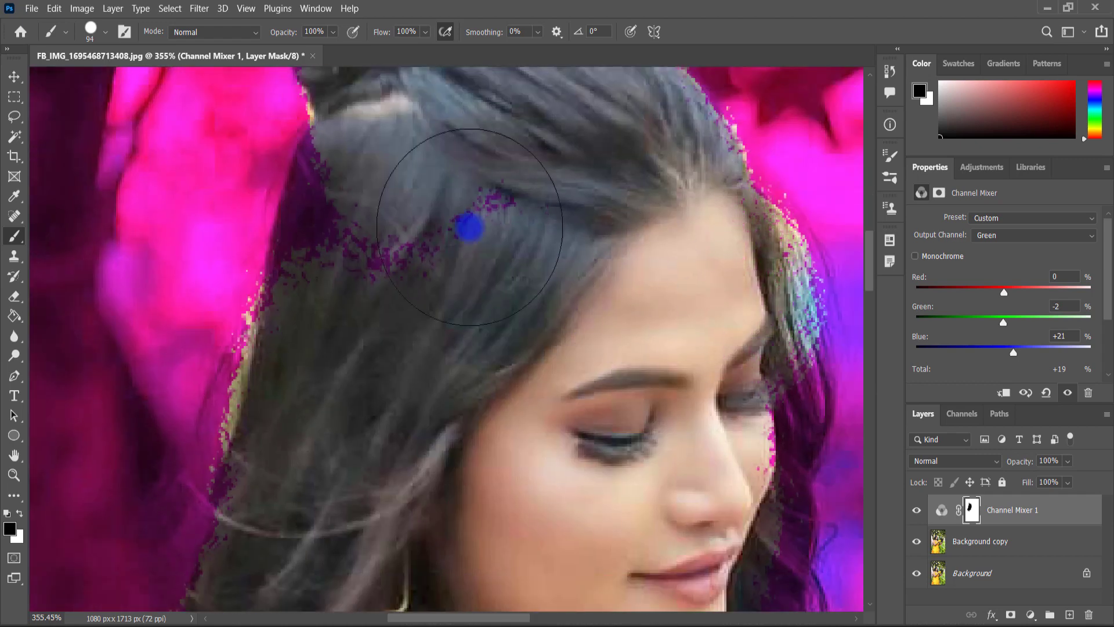
{"action": "left_click_drag", "start_coordinate": [468, 226], "coordinate": [399, 223]}
{"action": "mouse_move", "coordinate": [741, 399]}
{"action": "left_mouse_down"}
{"action": "mouse_move", "coordinate": [684, 248]}
{"action": "mouse_move", "coordinate": [740, 298]}
{"action": "left_mouse_up"}
{"action": "mouse_move", "coordinate": [626, 480]}
{"action": "left_mouse_down"}
{"action": "mouse_move", "coordinate": [569, 298]}
{"action": "mouse_move", "coordinate": [534, 244]}
{"action": "left_mouse_up"}
{"action": "left_click_drag", "start_coordinate": [650, 455], "coordinate": [629, 258]}
Paint black on the mask along the left side of the hair, the shoulder and the upper arm.
{"action": "left_click_drag", "start_coordinate": [298, 215], "coordinate": [503, 423]}
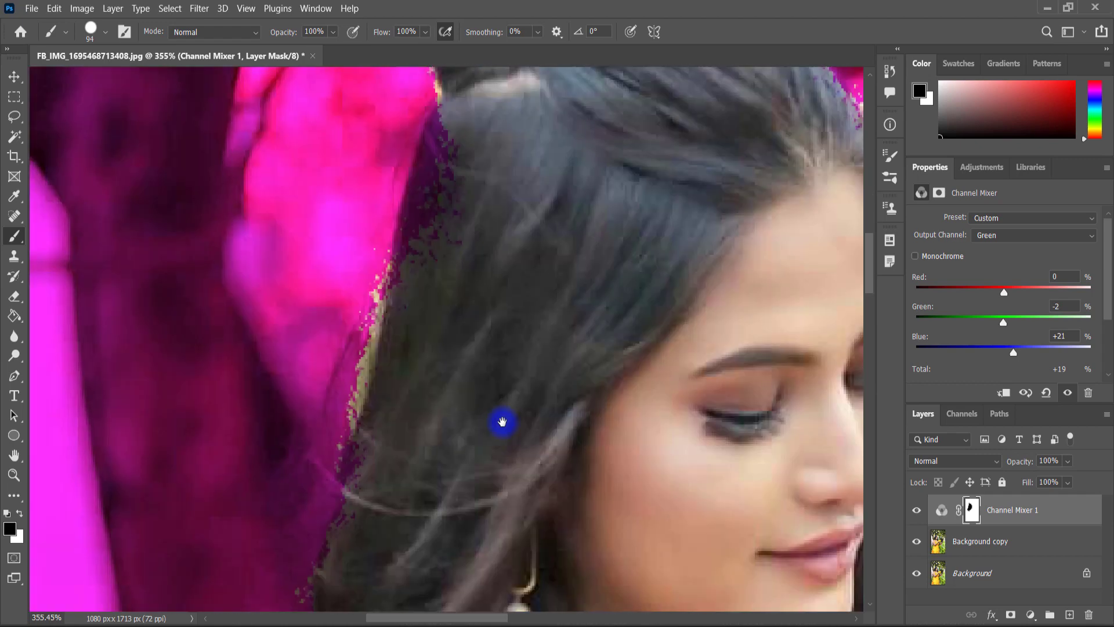
{"action": "left_click_drag", "start_coordinate": [389, 276], "coordinate": [423, 208]}
{"action": "left_click_drag", "start_coordinate": [445, 464], "coordinate": [494, 117]}
{"action": "left_click_drag", "start_coordinate": [423, 399], "coordinate": [358, 435]}
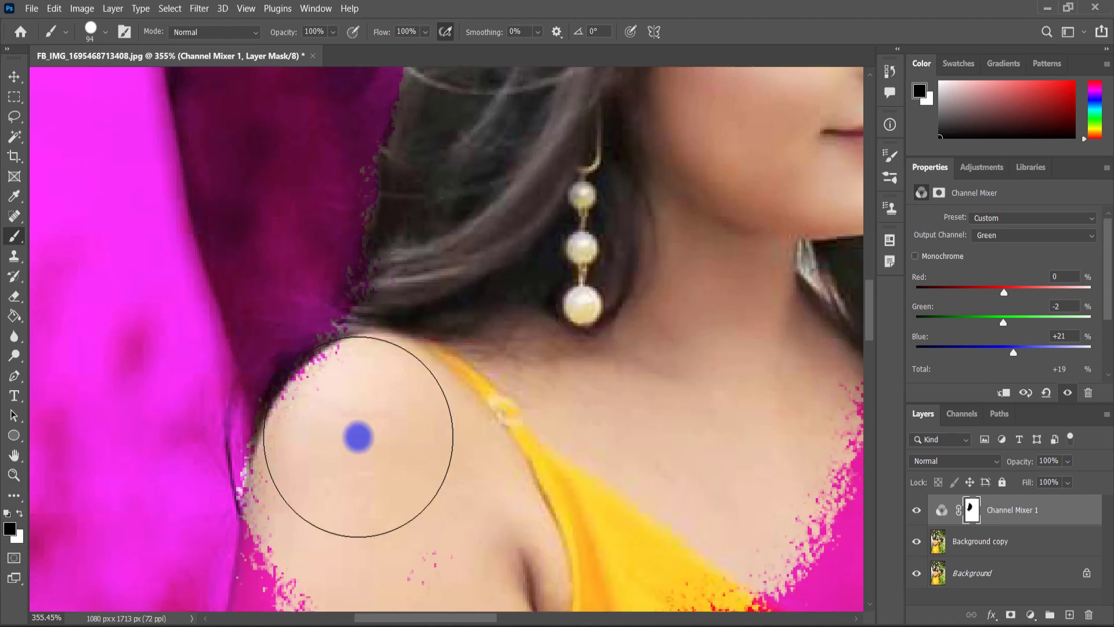
{"action": "left_click_drag", "start_coordinate": [401, 522], "coordinate": [464, 218]}
{"action": "mouse_move", "coordinate": [464, 249]}
{"action": "left_mouse_down"}
{"action": "mouse_move", "coordinate": [574, 408]}
{"action": "mouse_move", "coordinate": [375, 271]}
{"action": "mouse_move", "coordinate": [667, 491]}
{"action": "mouse_move", "coordinate": [708, 446]}
{"action": "left_mouse_up"}
{"action": "left_click_drag", "start_coordinate": [522, 522], "coordinate": [477, 301]}
{"action": "mouse_move", "coordinate": [427, 406]}
{"action": "left_mouse_down"}
{"action": "mouse_move", "coordinate": [301, 355]}
{"action": "mouse_move", "coordinate": [314, 436]}
{"action": "mouse_move", "coordinate": [545, 336]}
{"action": "left_mouse_up"}
{"action": "left_click_drag", "start_coordinate": [499, 441], "coordinate": [513, 240]}
Reduce the brush size to 10 px in stages while masking the hanging curl and the area beside the elbow.
{"action": "key", "text": "["}
{"action": "key", "text": "["}
{"action": "key", "text": "["}
{"action": "key", "text": "["}
{"action": "key", "text": "["}
{"action": "key", "text": "["}
{"action": "key", "text": "["}
{"action": "key", "text": "["}
{"action": "key", "text": "["}
{"action": "key", "text": "["}
{"action": "mouse_move", "coordinate": [280, 197]}
{"action": "left_mouse_down"}
{"action": "mouse_move", "coordinate": [287, 310]}
{"action": "mouse_move", "coordinate": [304, 335]}
{"action": "left_mouse_up"}
{"action": "key", "text": "["}
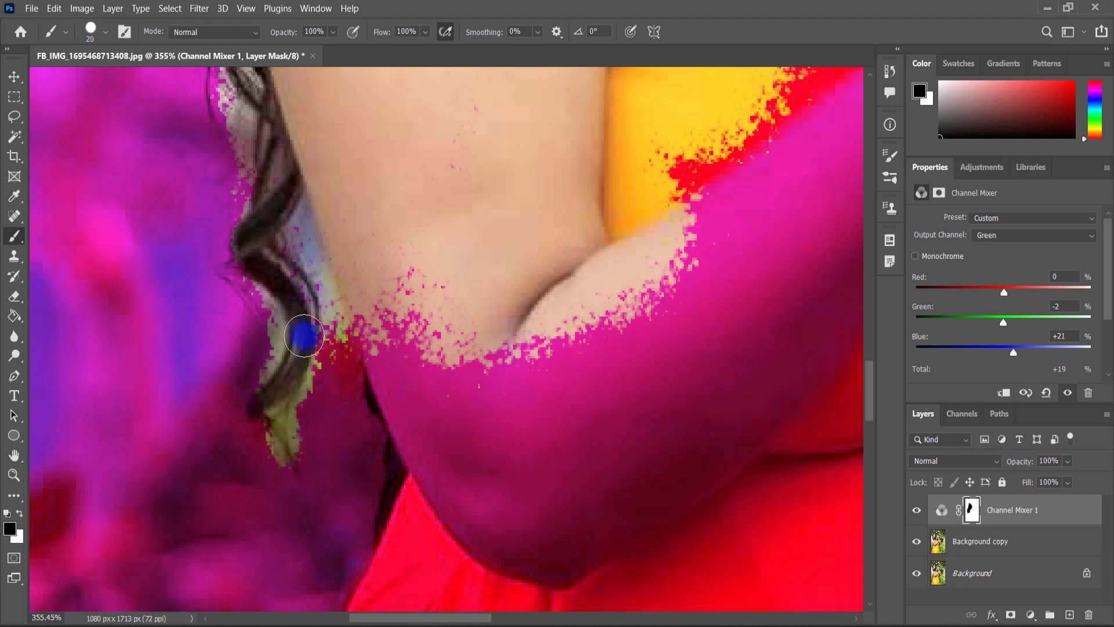
{"action": "key", "text": "["}
{"action": "key", "text": "["}
{"action": "mouse_move", "coordinate": [371, 328]}
{"action": "left_mouse_down"}
{"action": "mouse_move", "coordinate": [358, 292]}
{"action": "mouse_move", "coordinate": [391, 520]}
{"action": "left_mouse_up"}
{"action": "mouse_move", "coordinate": [443, 412]}
{"action": "left_mouse_down"}
{"action": "mouse_move", "coordinate": [438, 323]}
{"action": "mouse_move", "coordinate": [478, 374]}
{"action": "left_mouse_up"}
Trace the left edge of the dress on the mask with the small black brush, down to the hem.
{"action": "scroll", "coordinate": [456, 318], "scroll_direction": "down", "scroll_amount": 3}
{"action": "left_click_drag", "start_coordinate": [455, 318], "coordinate": [455, 92]}
{"action": "mouse_move", "coordinate": [399, 145]}
{"action": "left_mouse_down"}
{"action": "mouse_move", "coordinate": [263, 453]}
{"action": "mouse_move", "coordinate": [333, 154]}
{"action": "left_mouse_up"}
{"action": "left_click_drag", "start_coordinate": [342, 139], "coordinate": [250, 459]}
{"action": "mouse_move", "coordinate": [316, 430]}
{"action": "left_mouse_down"}
{"action": "mouse_move", "coordinate": [344, 274]}
{"action": "mouse_move", "coordinate": [404, 110]}
{"action": "left_mouse_up"}
{"action": "mouse_move", "coordinate": [342, 108]}
{"action": "left_mouse_down"}
{"action": "mouse_move", "coordinate": [231, 463]}
{"action": "mouse_move", "coordinate": [294, 213]}
{"action": "left_mouse_up"}
{"action": "mouse_move", "coordinate": [306, 164]}
{"action": "left_mouse_down"}
{"action": "mouse_move", "coordinate": [219, 450]}
{"action": "mouse_move", "coordinate": [431, 403]}
{"action": "left_mouse_up"}
Mask the hair ends beside the flower and the fingers holding it, undoing stray strokes.
{"action": "left_click_drag", "start_coordinate": [475, 133], "coordinate": [348, 522]}
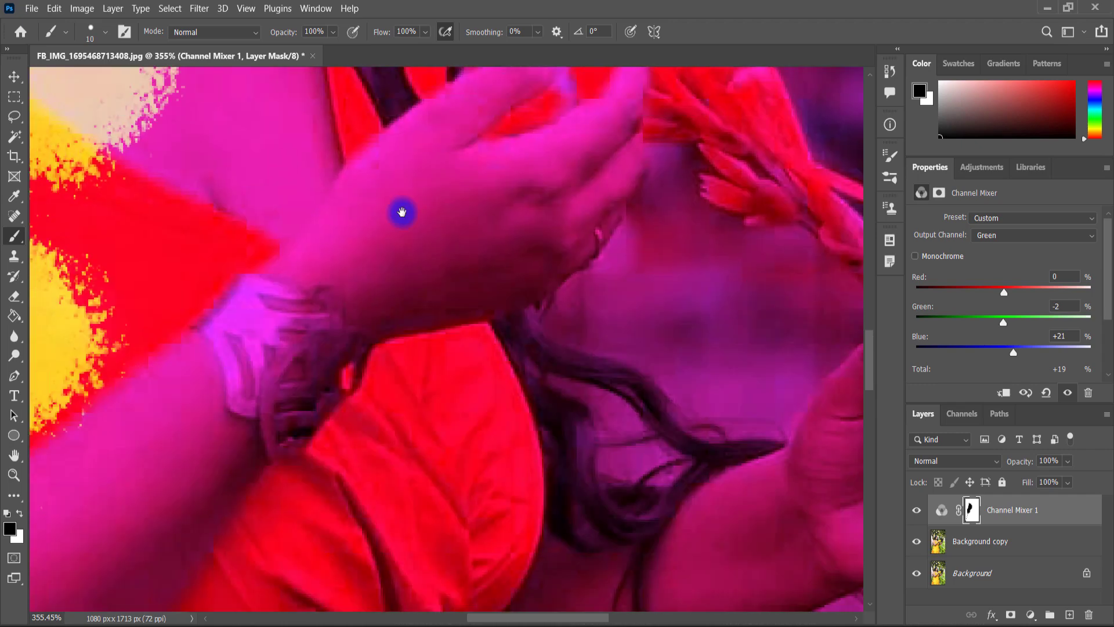
{"action": "left_click_drag", "start_coordinate": [401, 211], "coordinate": [406, 563]}
{"action": "mouse_move", "coordinate": [375, 125]}
{"action": "left_mouse_down"}
{"action": "mouse_move", "coordinate": [398, 323]}
{"action": "mouse_move", "coordinate": [393, 214]}
{"action": "left_mouse_up"}
{"action": "left_click_drag", "start_coordinate": [390, 96], "coordinate": [389, 294]}
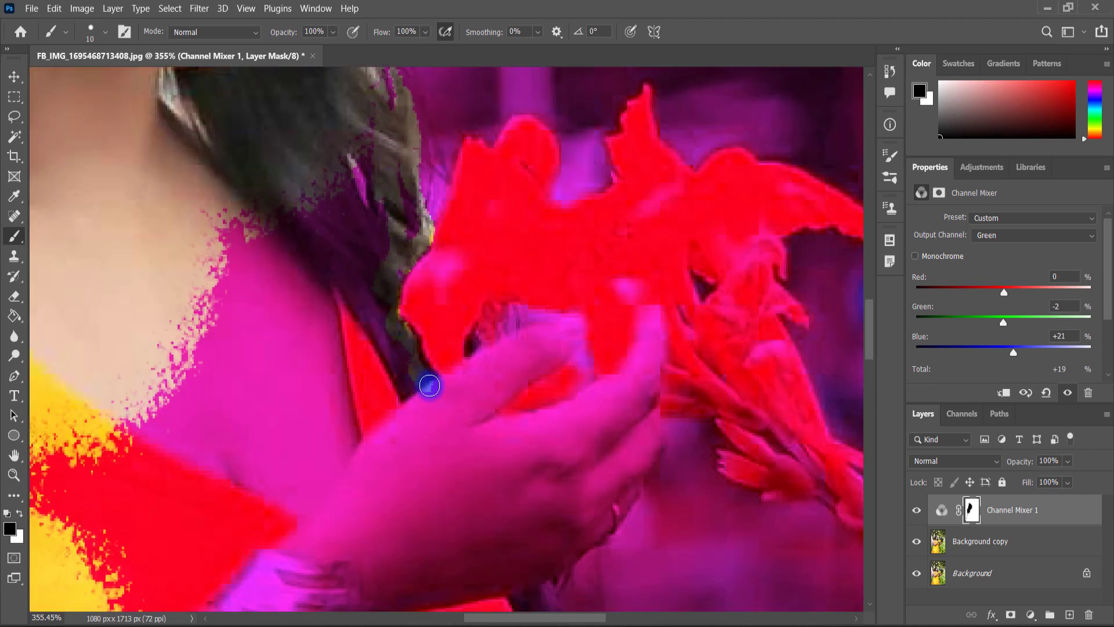
{"action": "mouse_move", "coordinate": [429, 385]}
{"action": "left_mouse_down"}
{"action": "mouse_move", "coordinate": [546, 346]}
{"action": "mouse_move", "coordinate": [525, 375]}
{"action": "mouse_move", "coordinate": [491, 355]}
{"action": "mouse_move", "coordinate": [447, 406]}
{"action": "left_mouse_up"}
{"action": "key", "text": "ctrl+z"}
{"action": "mouse_move", "coordinate": [487, 374]}
{"action": "left_mouse_down"}
{"action": "mouse_move", "coordinate": [544, 361]}
{"action": "mouse_move", "coordinate": [494, 429]}
{"action": "mouse_move", "coordinate": [595, 396]}
{"action": "mouse_move", "coordinate": [648, 348]}
{"action": "mouse_move", "coordinate": [630, 487]}
{"action": "mouse_move", "coordinate": [591, 472]}
{"action": "mouse_move", "coordinate": [549, 433]}
{"action": "mouse_move", "coordinate": [502, 358]}
{"action": "mouse_move", "coordinate": [448, 380]}
{"action": "mouse_move", "coordinate": [399, 332]}
{"action": "mouse_move", "coordinate": [417, 391]}
{"action": "mouse_move", "coordinate": [368, 372]}
{"action": "mouse_move", "coordinate": [405, 204]}
{"action": "mouse_move", "coordinate": [375, 313]}
{"action": "left_mouse_up"}
{"action": "scroll", "coordinate": [487, 395], "scroll_direction": "down", "scroll_amount": 7}
{"action": "key", "text": "ctrl+z"}
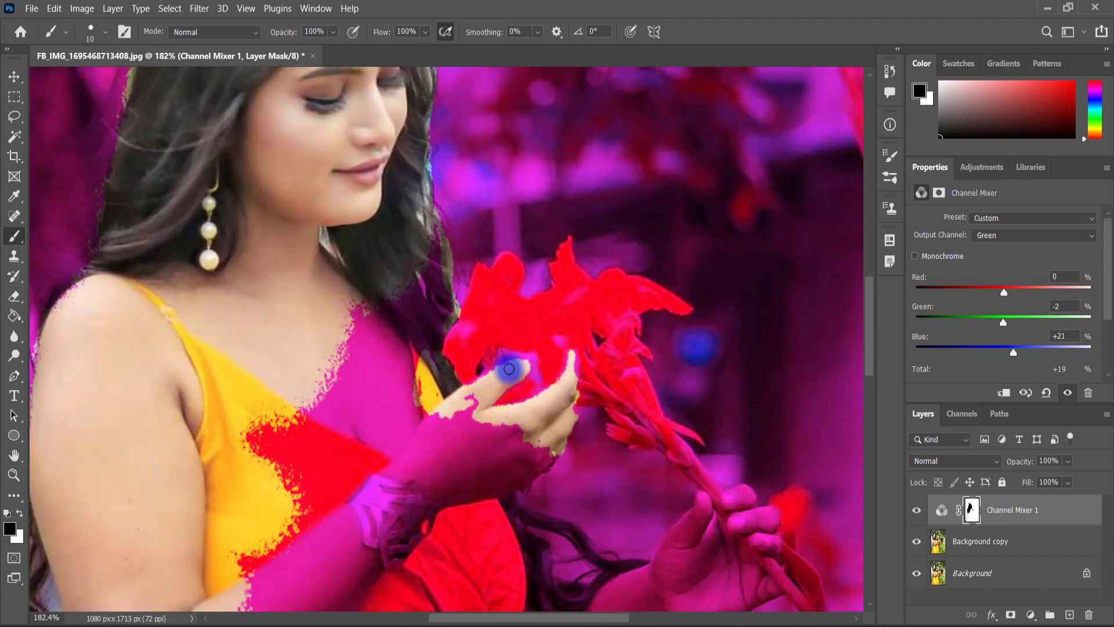
Enlarge the brush and paint black on the mask over the chest, forearm, bracelet and dress bodice.
{"action": "mouse_move", "coordinate": [509, 369]}
{"action": "left_mouse_down"}
{"action": "mouse_move", "coordinate": [457, 427]}
{"action": "mouse_move", "coordinate": [439, 427]}
{"action": "mouse_move", "coordinate": [388, 310]}
{"action": "mouse_move", "coordinate": [405, 234]}
{"action": "mouse_move", "coordinate": [258, 420]}
{"action": "mouse_move", "coordinate": [417, 444]}
{"action": "mouse_move", "coordinate": [476, 547]}
{"action": "mouse_move", "coordinate": [419, 370]}
{"action": "mouse_move", "coordinate": [426, 297]}
{"action": "mouse_move", "coordinate": [413, 238]}
{"action": "left_mouse_up"}
{"action": "key", "text": "bracketright"}
{"action": "key", "text": "bracketright"}
{"action": "key", "text": "bracketright"}
{"action": "key", "text": "bracketright"}
{"action": "key", "text": "bracketright"}
{"action": "key", "text": "bracketright"}
{"action": "mouse_move", "coordinate": [379, 541]}
{"action": "left_mouse_down"}
{"action": "mouse_move", "coordinate": [442, 249]}
{"action": "mouse_move", "coordinate": [131, 243]}
{"action": "mouse_move", "coordinate": [639, 323]}
{"action": "mouse_move", "coordinate": [716, 294]}
{"action": "mouse_move", "coordinate": [428, 319]}
{"action": "mouse_move", "coordinate": [490, 141]}
{"action": "mouse_move", "coordinate": [615, 179]}
{"action": "mouse_move", "coordinate": [576, 182]}
{"action": "mouse_move", "coordinate": [669, 263]}
{"action": "mouse_move", "coordinate": [588, 263]}
{"action": "left_mouse_up"}
Reduce the brush to 15 px and mask the fingers and palm of the hand holding the flower stem.
{"action": "key", "text": "bracketleft"}
{"action": "key", "text": "bracketleft"}
{"action": "key", "text": "bracketleft"}
{"action": "key", "text": "bracketleft"}
{"action": "key", "text": "bracketleft"}
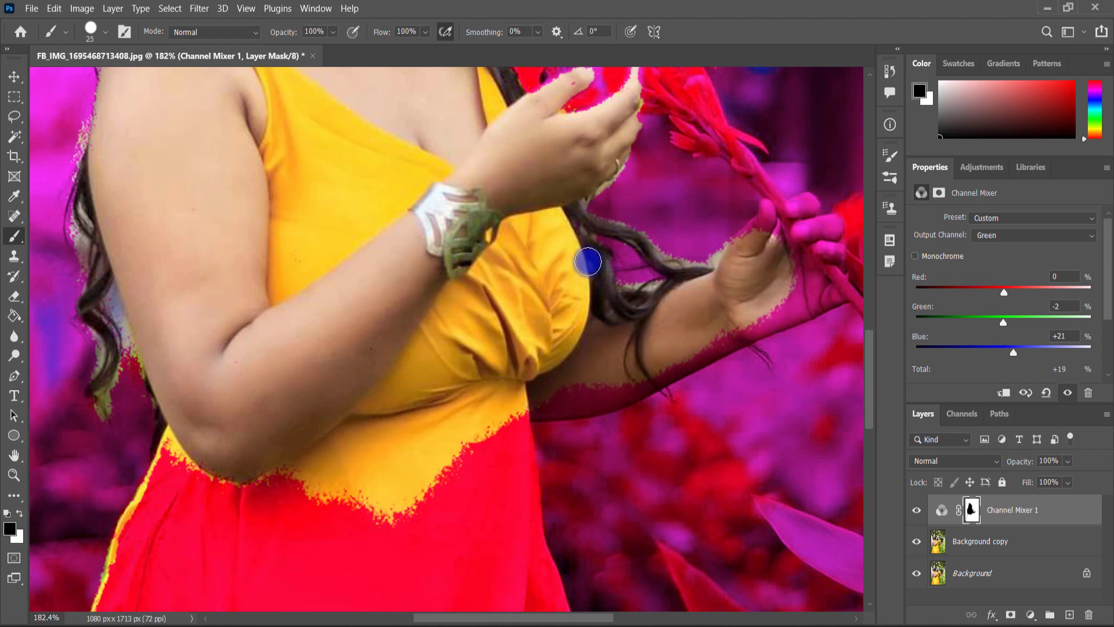
{"action": "left_click_drag", "start_coordinate": [545, 81], "coordinate": [545, 152]}
{"action": "key", "text": "bracketleft"}
{"action": "key", "text": "bracketleft"}
{"action": "key", "text": "bracketleft"}
{"action": "key", "text": "bracketleft"}
{"action": "key", "text": "bracketleft"}
{"action": "key", "text": "bracketleft"}
{"action": "key", "text": "bracketleft"}
{"action": "key", "text": "bracketleft"}
{"action": "key", "text": "bracketleft"}
{"action": "key", "text": "bracketleft"}
{"action": "key", "text": "bracketleft"}
{"action": "key", "text": "bracketleft"}
{"action": "mouse_move", "coordinate": [734, 365]}
{"action": "left_mouse_down"}
{"action": "mouse_move", "coordinate": [621, 266]}
{"action": "mouse_move", "coordinate": [585, 257]}
{"action": "left_mouse_up"}
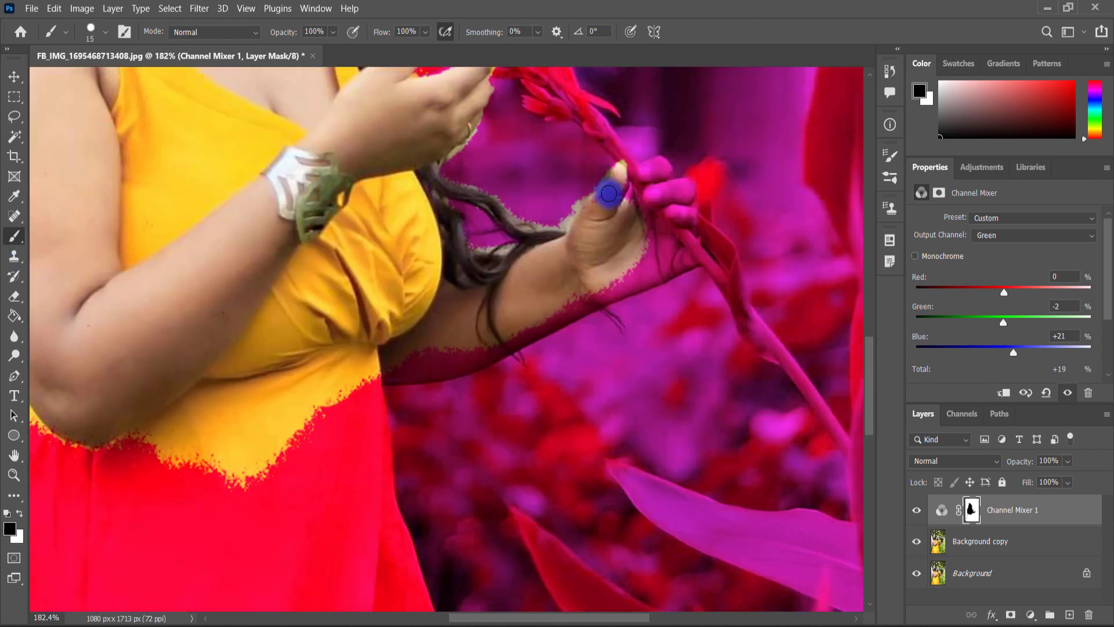
{"action": "left_click_drag", "start_coordinate": [608, 193], "coordinate": [656, 160]}
{"action": "mouse_move", "coordinate": [651, 229]}
{"action": "left_mouse_down"}
{"action": "mouse_move", "coordinate": [669, 277]}
{"action": "mouse_move", "coordinate": [679, 185]}
{"action": "left_mouse_up"}
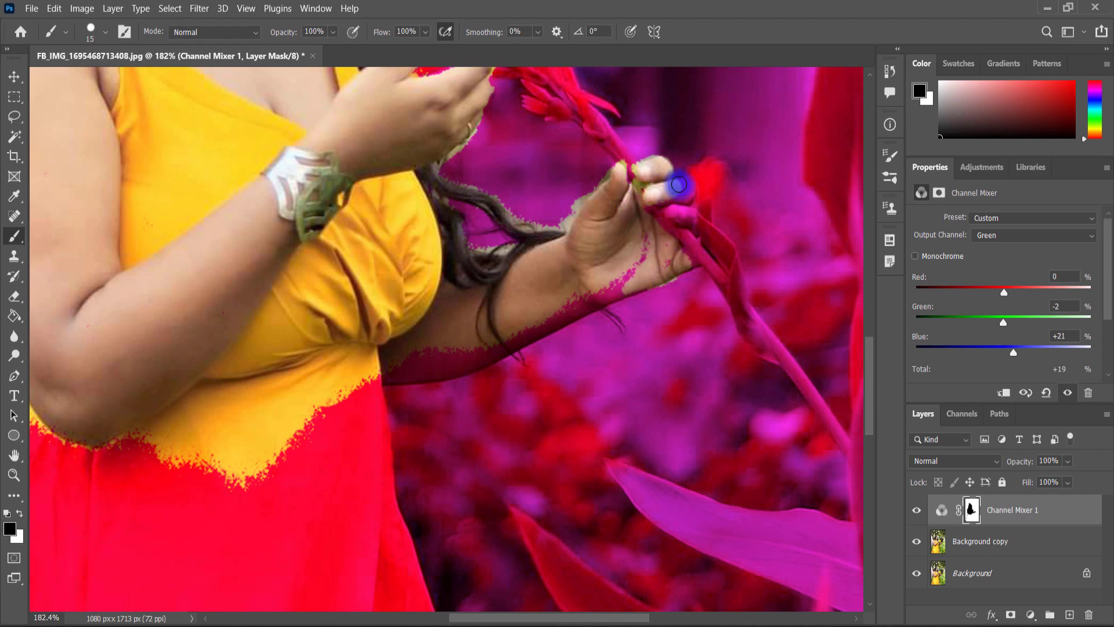
{"action": "mouse_move", "coordinate": [694, 246]}
{"action": "left_mouse_down"}
{"action": "mouse_move", "coordinate": [645, 249]}
{"action": "mouse_move", "coordinate": [632, 193]}
{"action": "mouse_move", "coordinate": [661, 264]}
{"action": "mouse_move", "coordinate": [575, 249]}
{"action": "mouse_move", "coordinate": [605, 249]}
{"action": "mouse_move", "coordinate": [575, 257]}
{"action": "left_mouse_up"}
Mask the lower edge of the right forearm and the right edge of the dress, redoing the misplaced stroke.
{"action": "scroll", "coordinate": [661, 263], "scroll_direction": "down", "scroll_amount": 1}
{"action": "scroll", "coordinate": [638, 177], "scroll_direction": "down", "scroll_amount": 2}
{"action": "mouse_move", "coordinate": [567, 179]}
{"action": "left_mouse_down"}
{"action": "mouse_move", "coordinate": [376, 231]}
{"action": "mouse_move", "coordinate": [584, 171]}
{"action": "mouse_move", "coordinate": [449, 222]}
{"action": "mouse_move", "coordinate": [367, 233]}
{"action": "left_mouse_up"}
{"action": "scroll", "coordinate": [367, 233], "scroll_direction": "down", "scroll_amount": 2}
{"action": "left_click_drag", "start_coordinate": [374, 125], "coordinate": [435, 398]}
{"action": "scroll", "coordinate": [435, 398], "scroll_direction": "down", "scroll_amount": 2}
{"action": "mouse_move", "coordinate": [455, 281]}
{"action": "left_mouse_down"}
{"action": "mouse_move", "coordinate": [454, 365]}
{"action": "mouse_move", "coordinate": [467, 367]}
{"action": "mouse_move", "coordinate": [472, 414]}
{"action": "left_mouse_up"}
{"action": "key", "text": "ctrl+z"}
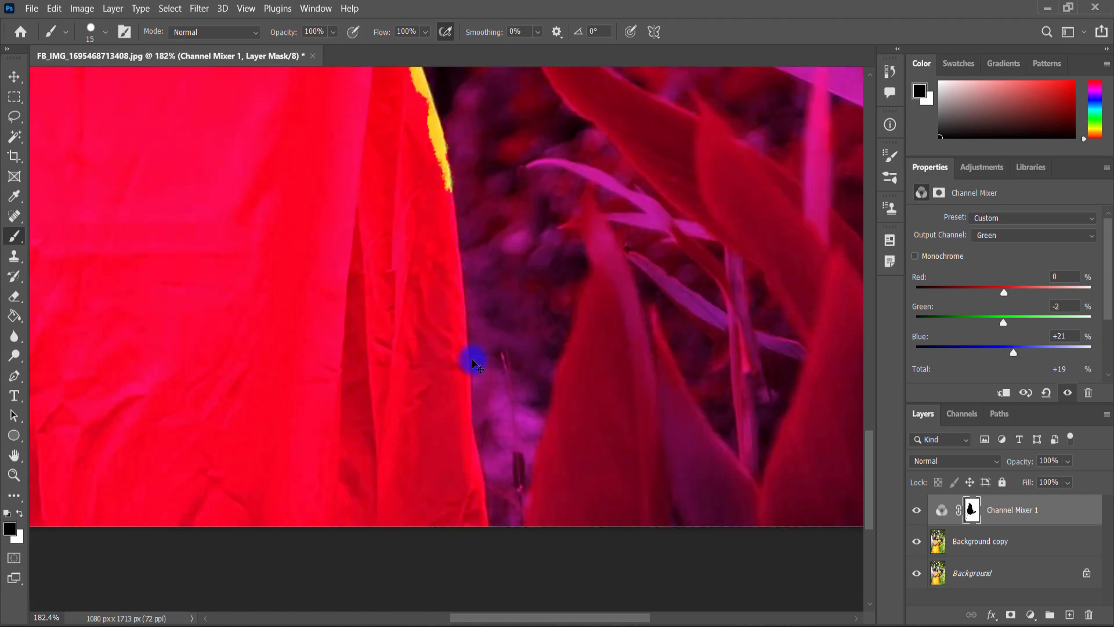
{"action": "mouse_move", "coordinate": [447, 189]}
{"action": "left_mouse_down"}
{"action": "mouse_move", "coordinate": [465, 393]}
{"action": "mouse_move", "coordinate": [456, 232]}
{"action": "left_mouse_up"}
Enlarge the brush, restore black as the foreground colour and mask the inside of the dress skirt.
{"action": "scroll", "coordinate": [442, 380], "scroll_direction": "down", "scroll_amount": 10}
{"action": "left_click", "coordinate": [360, 295], "text": "alt"}
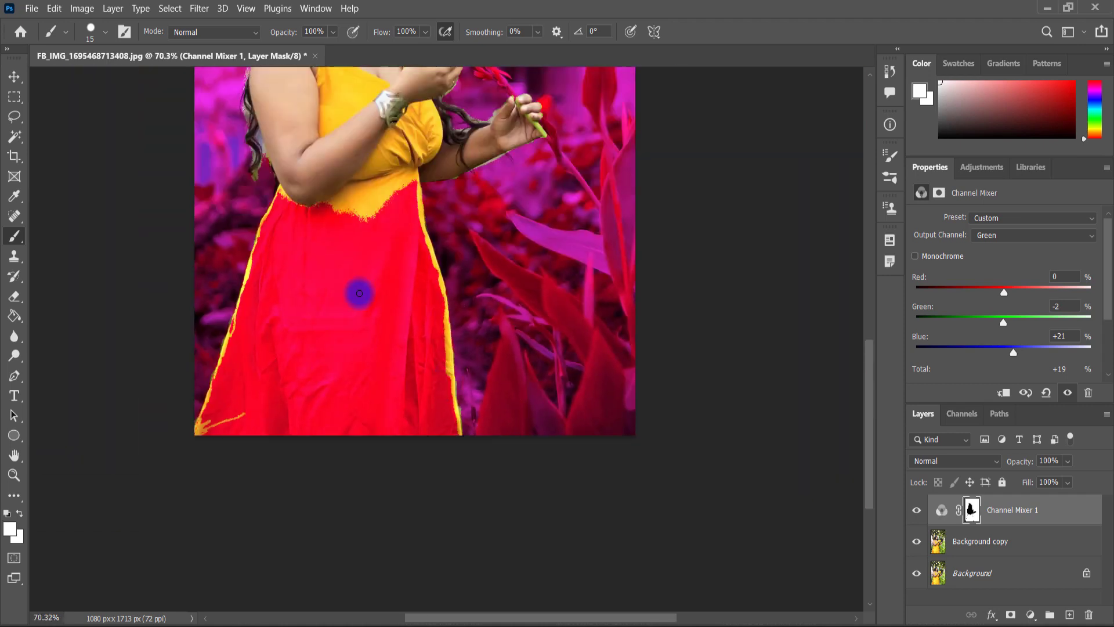
{"action": "key", "text": "bracketright"}
{"action": "key", "text": "bracketright"}
{"action": "key", "text": "bracketright"}
{"action": "key", "text": "bracketright"}
{"action": "key", "text": "bracketright"}
{"action": "key", "text": "bracketright"}
{"action": "key", "text": "bracketright"}
{"action": "key", "text": "bracketright"}
{"action": "key", "text": "bracketright"}
{"action": "key", "text": "bracketright"}
{"action": "key", "text": "bracketright"}
{"action": "key", "text": "bracketright"}
{"action": "key", "text": "bracketright"}
{"action": "key", "text": "bracketright"}
{"action": "key", "text": "bracketright"}
{"action": "key", "text": "bracketright"}
{"action": "key", "text": "bracketright"}
{"action": "key", "text": "bracketright"}
{"action": "left_click", "coordinate": [9, 526]}
{"action": "left_click", "coordinate": [890, 524]}
{"action": "left_click", "coordinate": [1064, 338]}
{"action": "mouse_move", "coordinate": [322, 352]}
{"action": "left_mouse_down"}
{"action": "mouse_move", "coordinate": [331, 277]}
{"action": "mouse_move", "coordinate": [286, 412]}
{"action": "mouse_move", "coordinate": [399, 377]}
{"action": "mouse_move", "coordinate": [403, 186]}
{"action": "mouse_move", "coordinate": [436, 371]}
{"action": "mouse_move", "coordinate": [378, 195]}
{"action": "mouse_move", "coordinate": [388, 224]}
{"action": "left_mouse_up"}
Set the brush to 80 px and mask the remaining red strip along the skirt's left side.
{"action": "key", "text": "bracketleft"}
{"action": "key", "text": "bracketleft"}
{"action": "key", "text": "bracketleft"}
{"action": "key", "text": "bracketleft"}
{"action": "key", "text": "bracketleft"}
{"action": "key", "text": "bracketleft"}
{"action": "key", "text": "bracketleft"}
{"action": "key", "text": "bracketleft"}
{"action": "key", "text": "bracketleft"}
{"action": "key", "text": "bracketleft"}
{"action": "scroll", "coordinate": [301, 326], "scroll_direction": "up", "scroll_amount": 5}
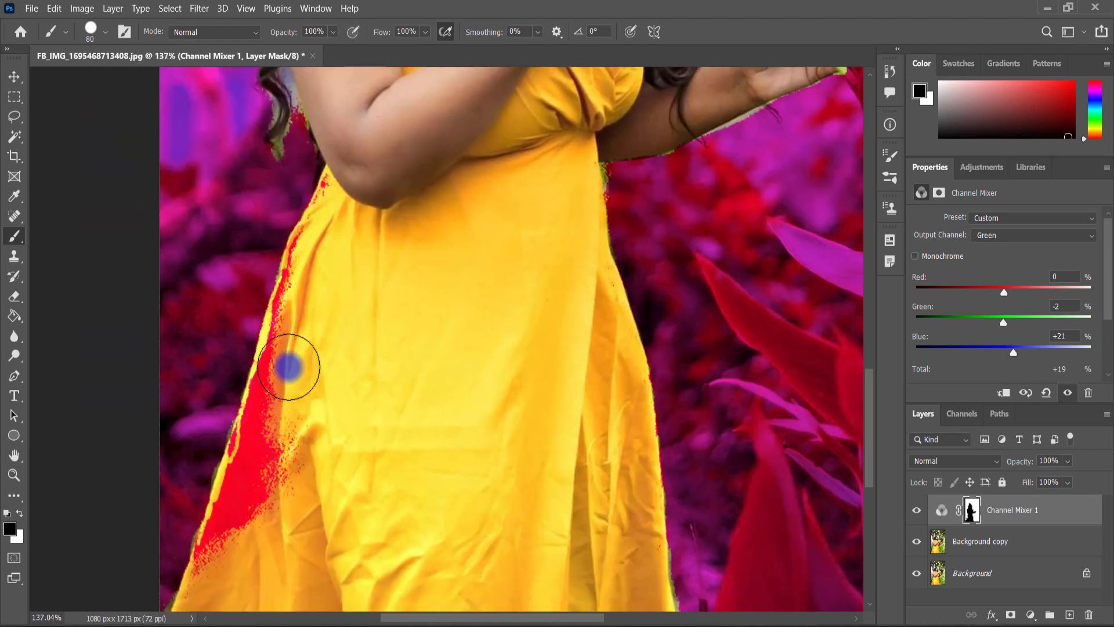
{"action": "mouse_move", "coordinate": [291, 368]}
{"action": "left_mouse_down"}
{"action": "mouse_move", "coordinate": [254, 492]}
{"action": "mouse_move", "coordinate": [323, 202]}
{"action": "left_mouse_up"}
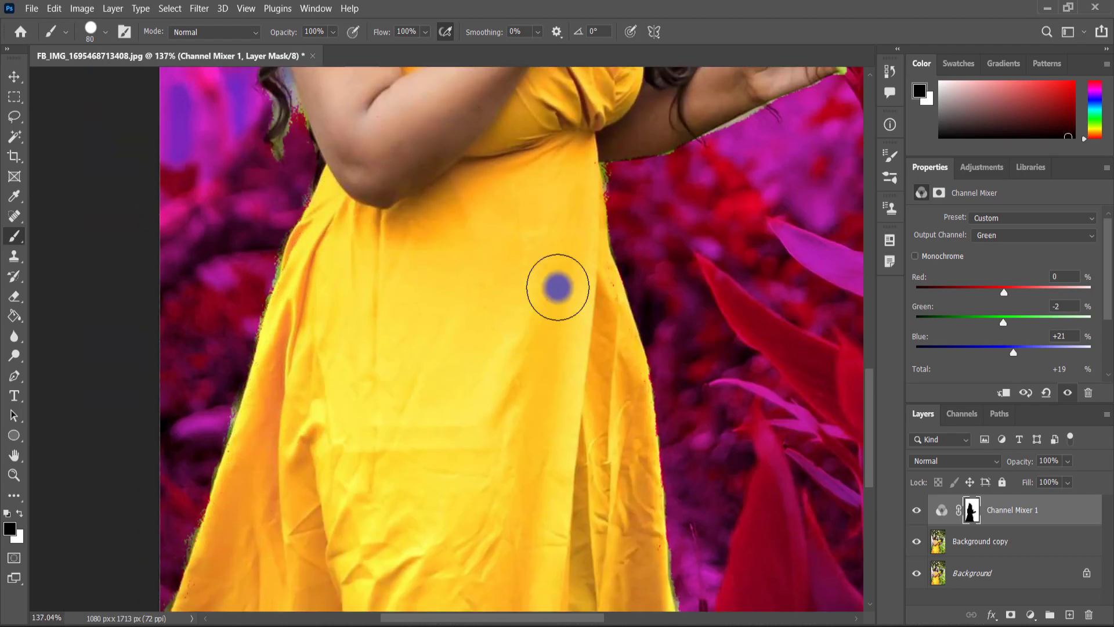
{"action": "scroll", "coordinate": [554, 311], "scroll_direction": "down", "scroll_amount": 10}
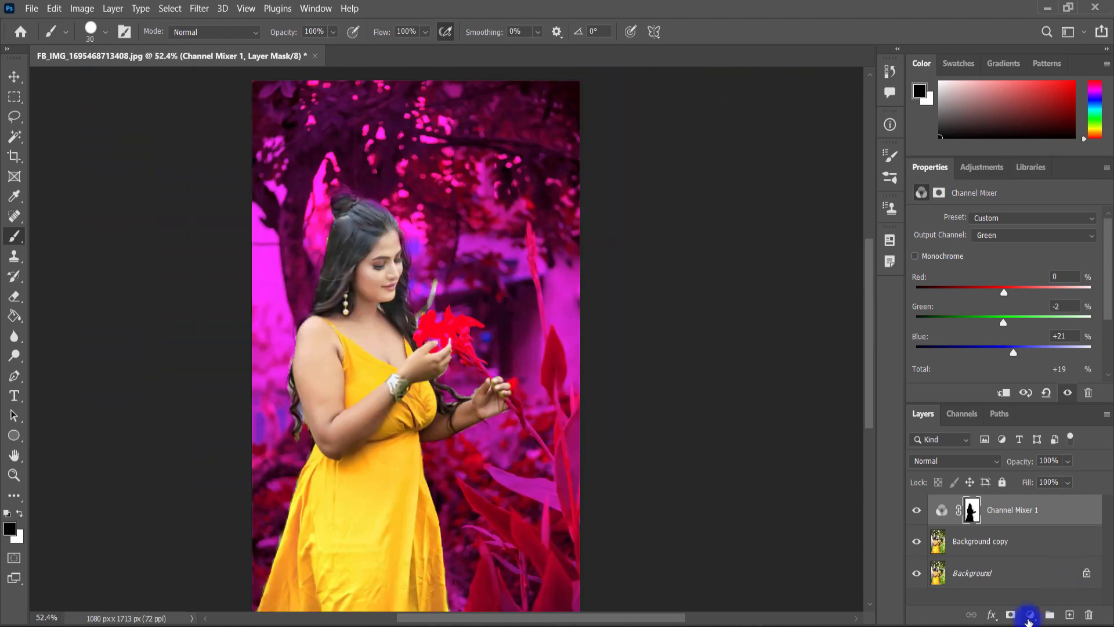
Add a Selective Color adjustment layer and set its Reds to Cyan -18, Magenta +27, Yellow +27 and Black +37 %.
{"action": "left_click", "coordinate": [1029, 615]}
{"action": "left_click", "coordinate": [1027, 614]}
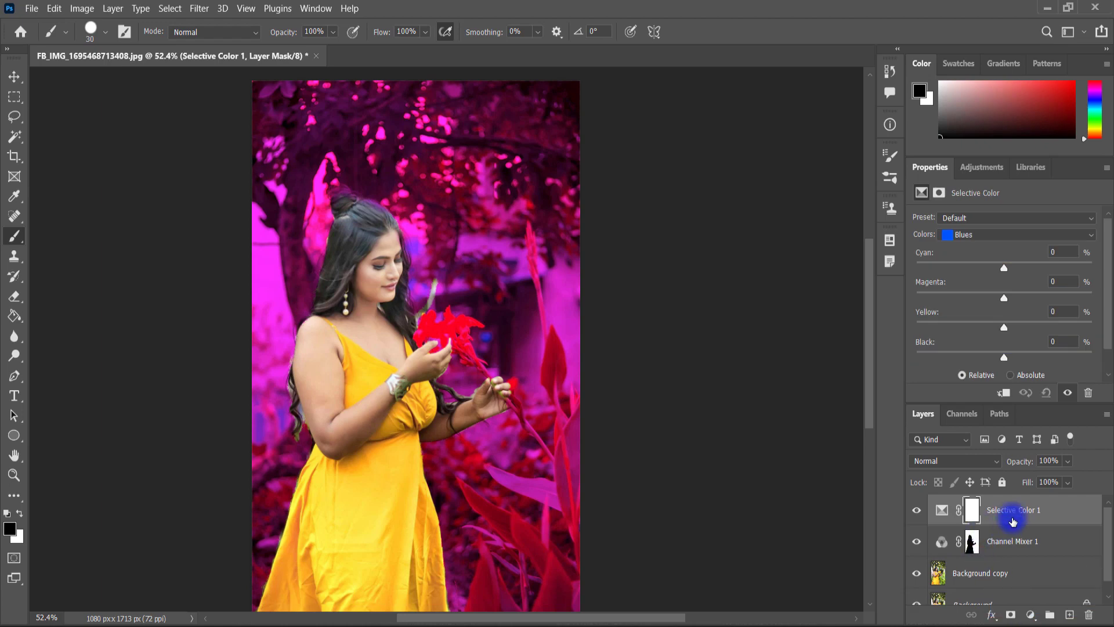
{"action": "left_click", "coordinate": [973, 235]}
{"action": "left_click", "coordinate": [968, 248]}
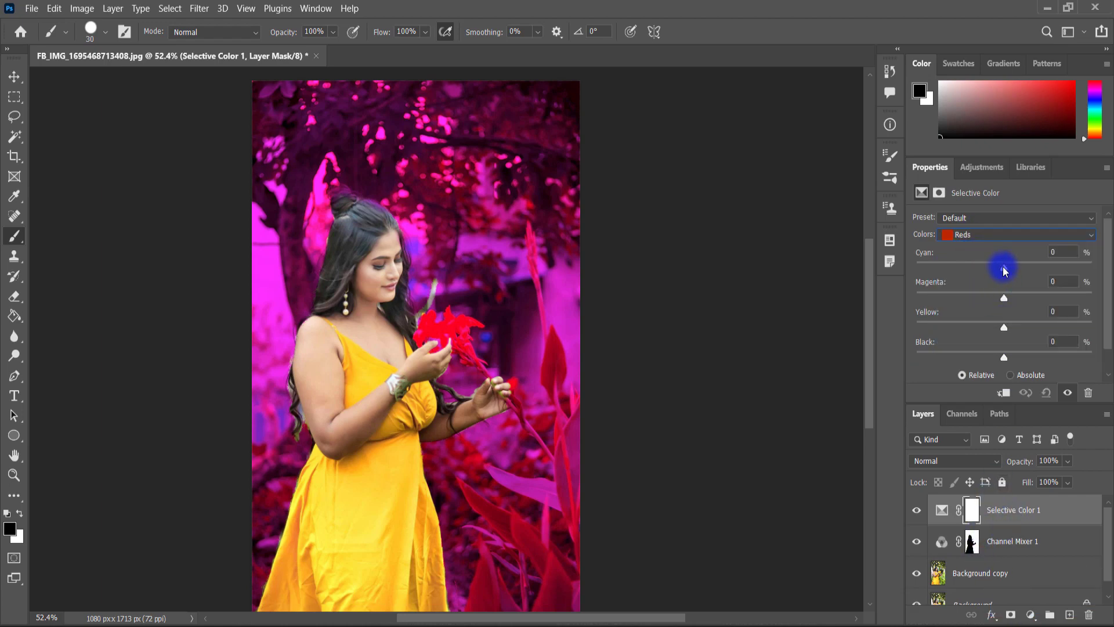
{"action": "left_click_drag", "start_coordinate": [1005, 268], "coordinate": [1028, 298]}
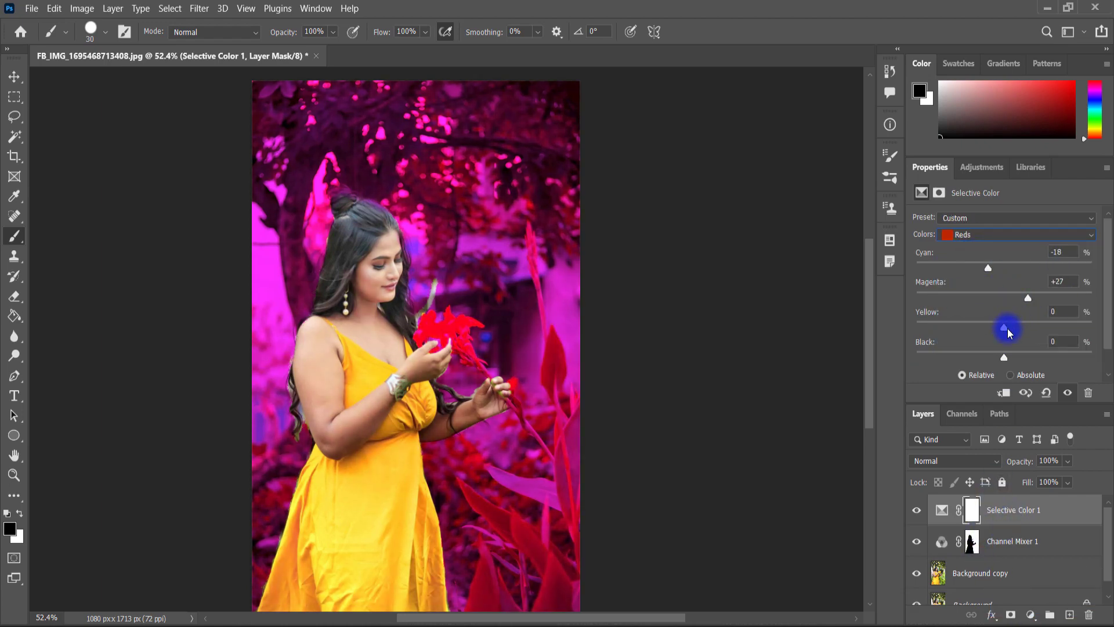
Set the Selective Color Yellows to Cyan -39, Magenta -40 and Yellow -12 %.
{"action": "left_click", "coordinate": [987, 235]}
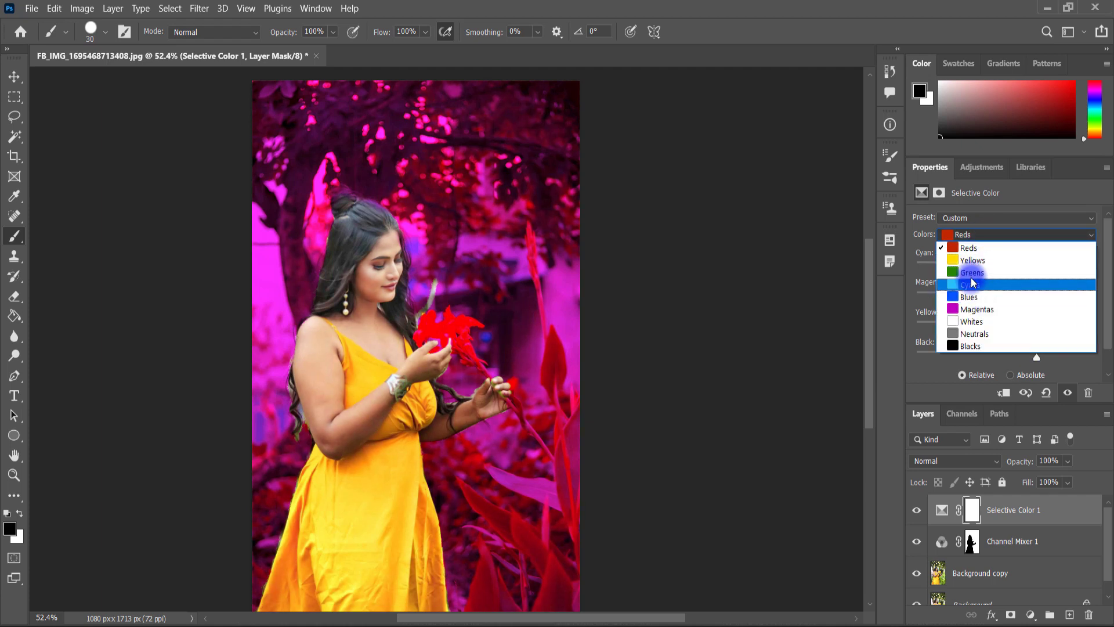
{"action": "left_click", "coordinate": [963, 256]}
{"action": "mouse_move", "coordinate": [1001, 297]}
{"action": "left_mouse_down"}
{"action": "mouse_move", "coordinate": [935, 299]}
{"action": "mouse_move", "coordinate": [990, 307]}
{"action": "left_mouse_up"}
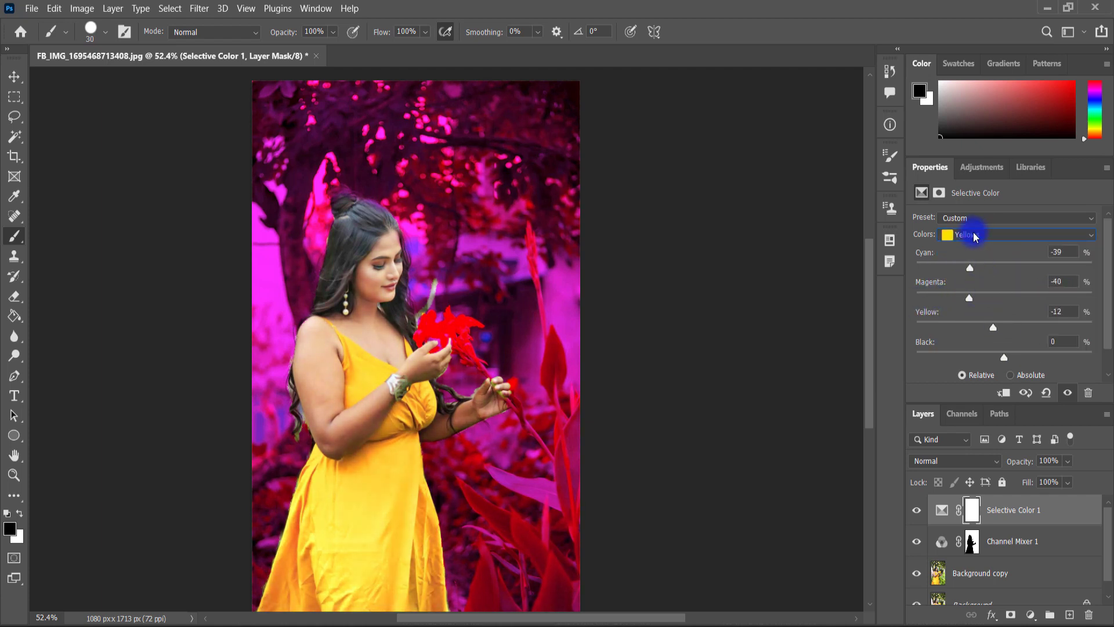
Set the Selective Color Blacks to Cyan -2 and Magenta +5 %.
{"action": "left_click", "coordinate": [975, 236]}
{"action": "left_click", "coordinate": [976, 343]}
{"action": "mouse_move", "coordinate": [1004, 268]}
{"action": "left_mouse_down"}
{"action": "mouse_move", "coordinate": [995, 264]}
{"action": "mouse_move", "coordinate": [1027, 272]}
{"action": "mouse_move", "coordinate": [1002, 269]}
{"action": "left_mouse_up"}
{"action": "mouse_move", "coordinate": [1004, 299]}
{"action": "left_mouse_down"}
{"action": "mouse_move", "coordinate": [976, 297]}
{"action": "mouse_move", "coordinate": [1009, 283]}
{"action": "left_mouse_up"}
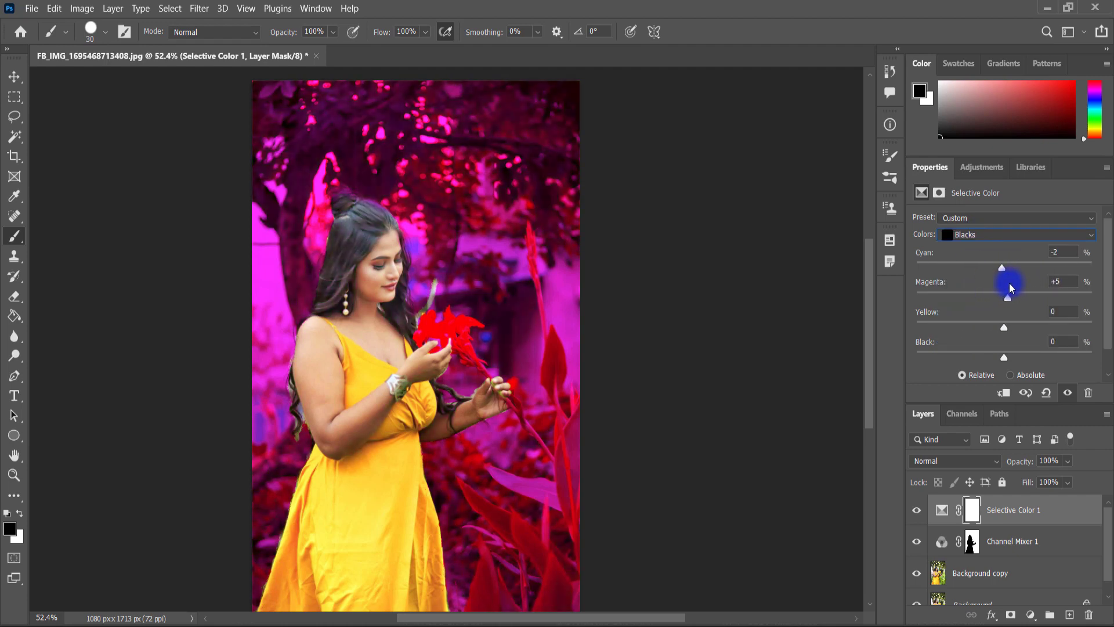
Set the Selective Color Greens to Magenta +9 %.
{"action": "left_click", "coordinate": [986, 234]}
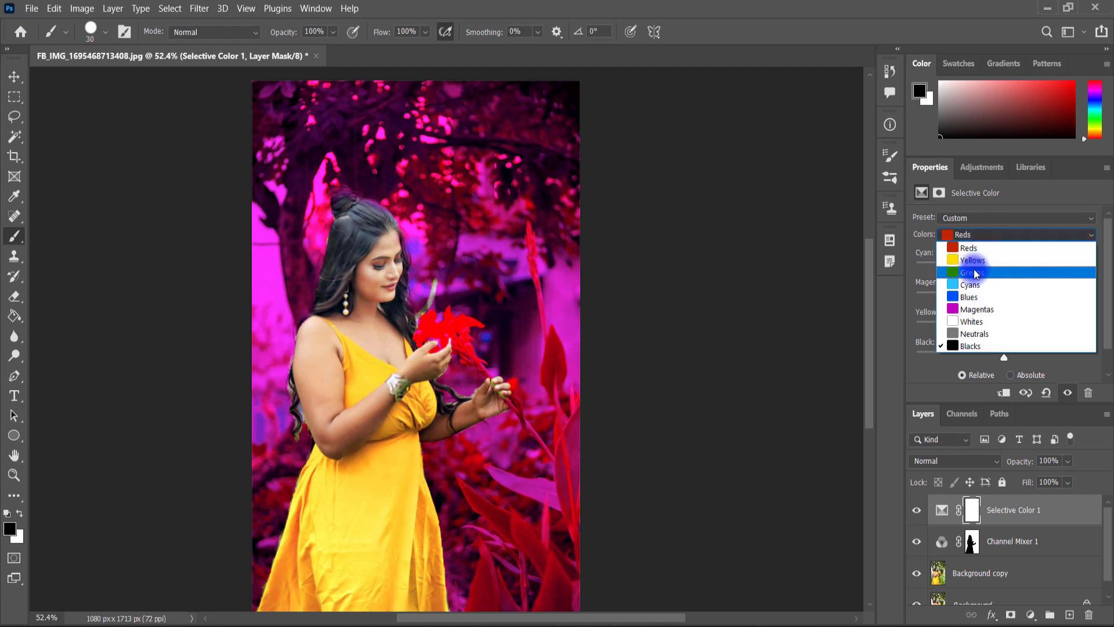
{"action": "left_click", "coordinate": [975, 271]}
{"action": "left_click_drag", "start_coordinate": [1008, 295], "coordinate": [1015, 293]}
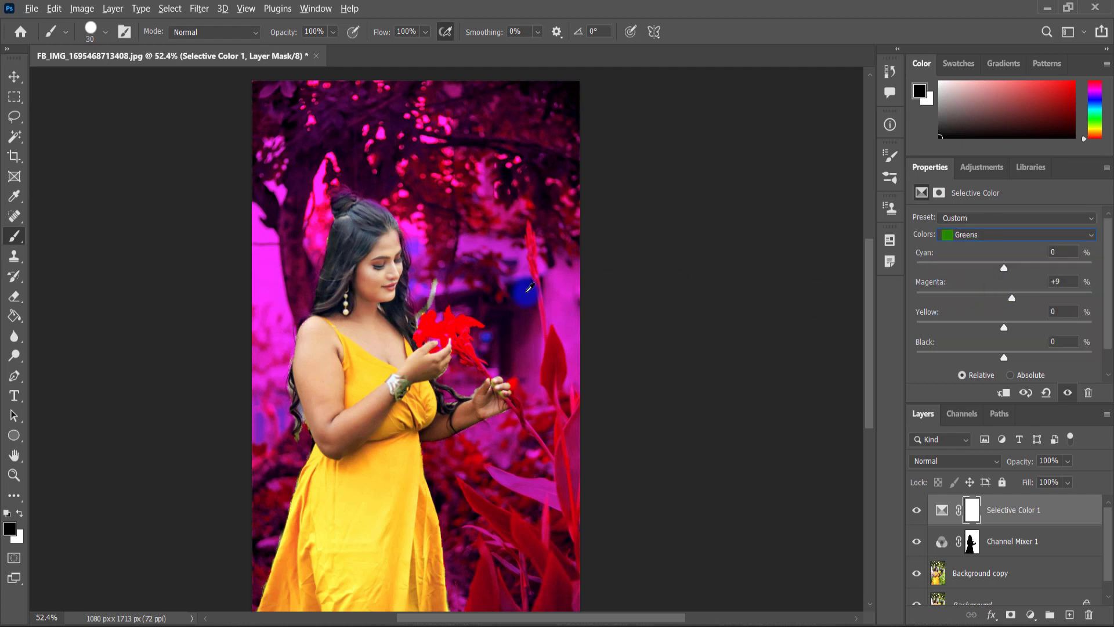
Touch up the Channel Mixer 1 mask beside the hair with the Clone Stamp, and return to the Brush tool.
{"action": "left_click", "coordinate": [15, 256]}
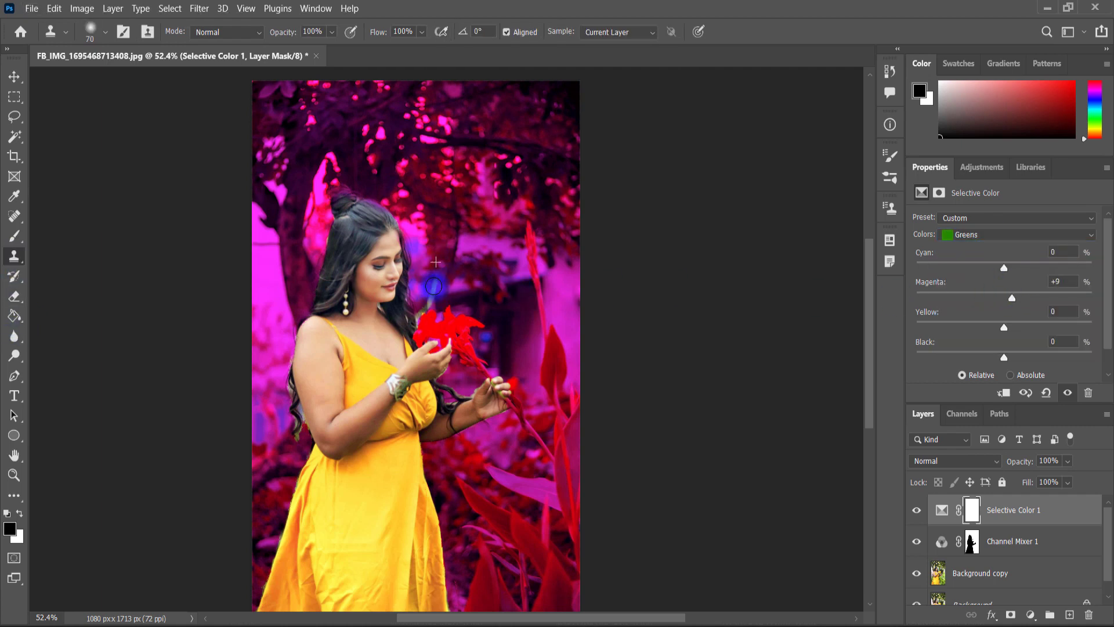
{"action": "left_click", "coordinate": [1012, 541]}
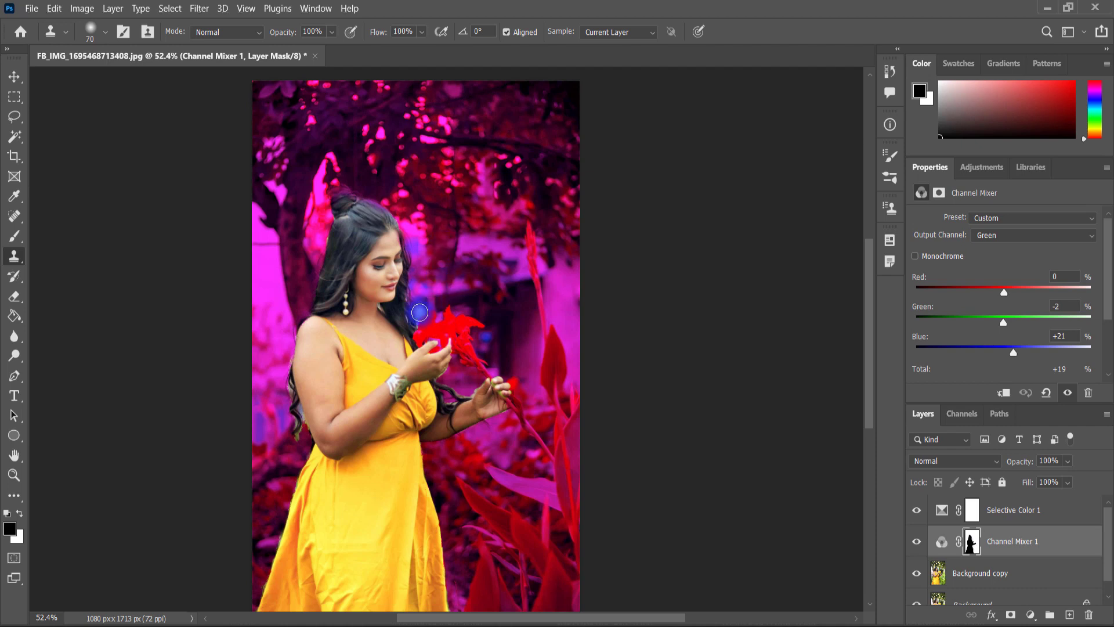
{"action": "left_click", "coordinate": [15, 236]}
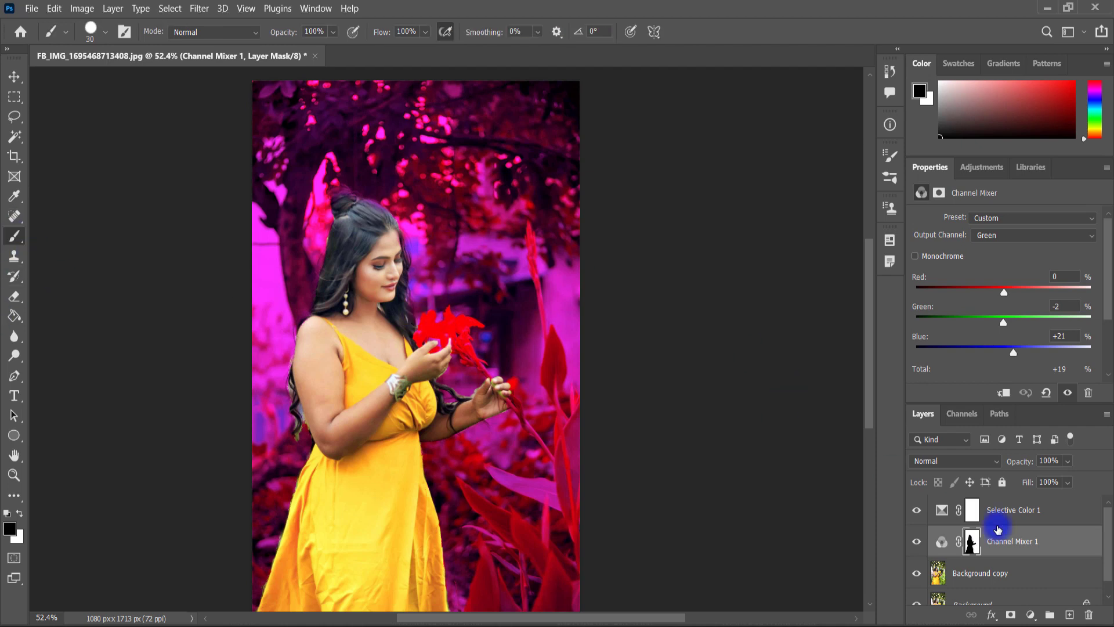
Readjust the Reds of the Selective Color 1 layer to Cyan -12 and Magenta +19 %.
{"action": "left_click", "coordinate": [995, 516]}
{"action": "left_click", "coordinate": [979, 241]}
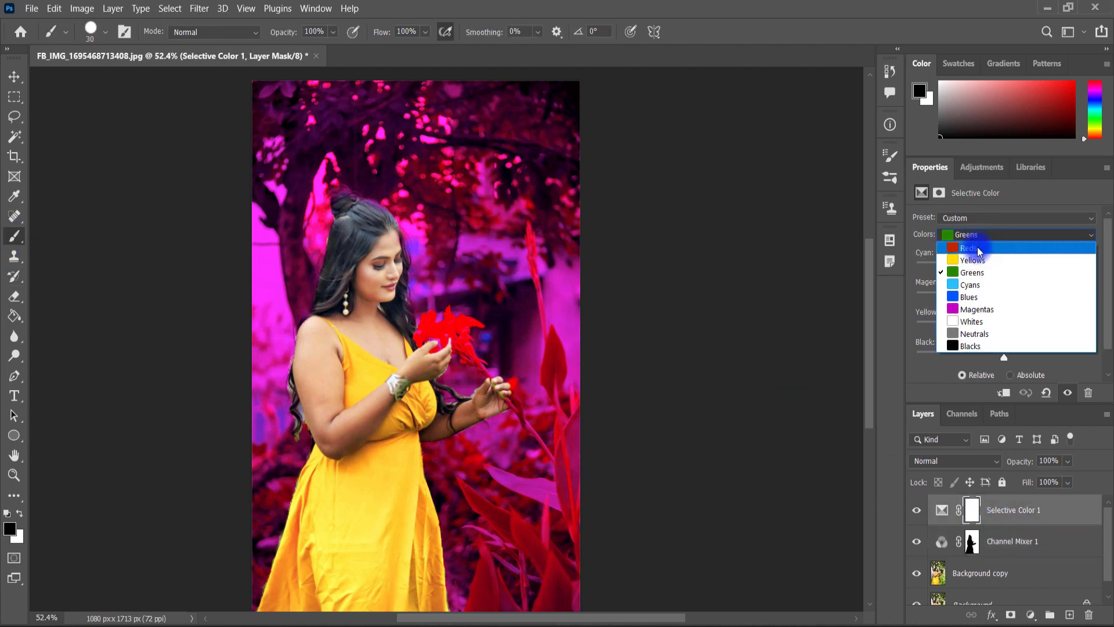
{"action": "left_click", "coordinate": [977, 242]}
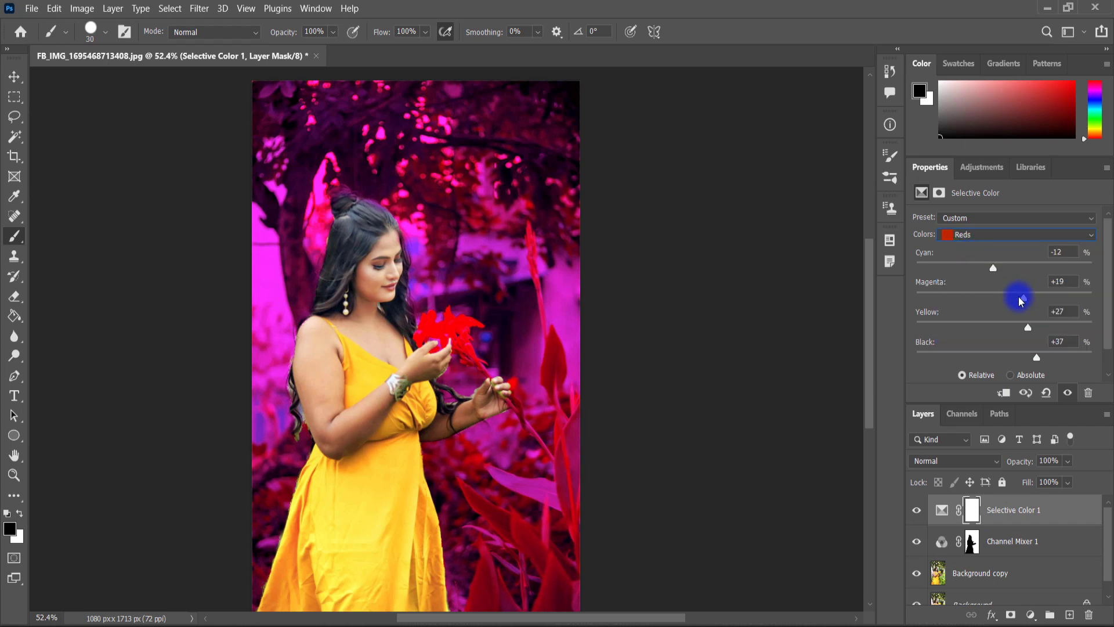
Set the Selective Color Whites to Cyan -8 %.
{"action": "left_click", "coordinate": [960, 235]}
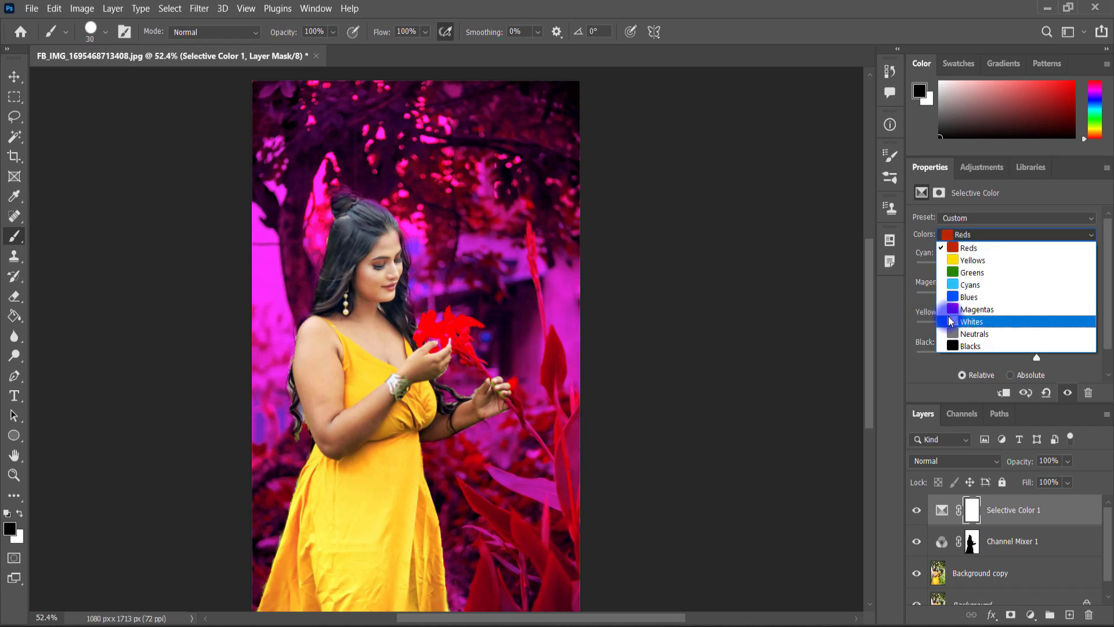
{"action": "left_click", "coordinate": [951, 321]}
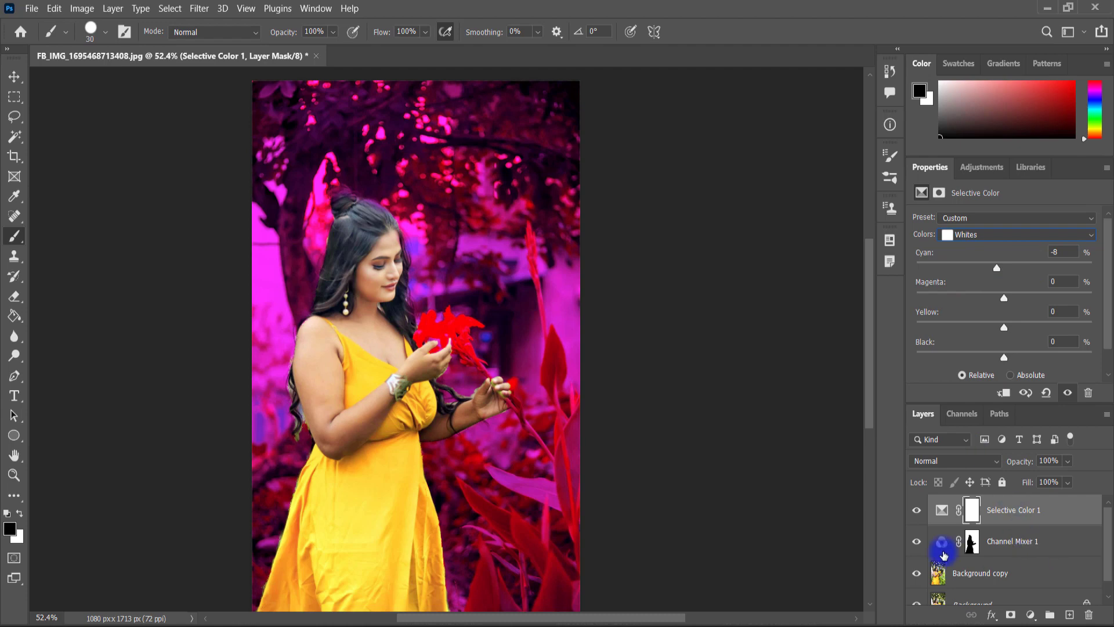
Add a white (ffffff) Solid Color fill layer above the Selective Color 1 layer, and return to the Brush tool.
{"action": "left_click", "coordinate": [1030, 615]}
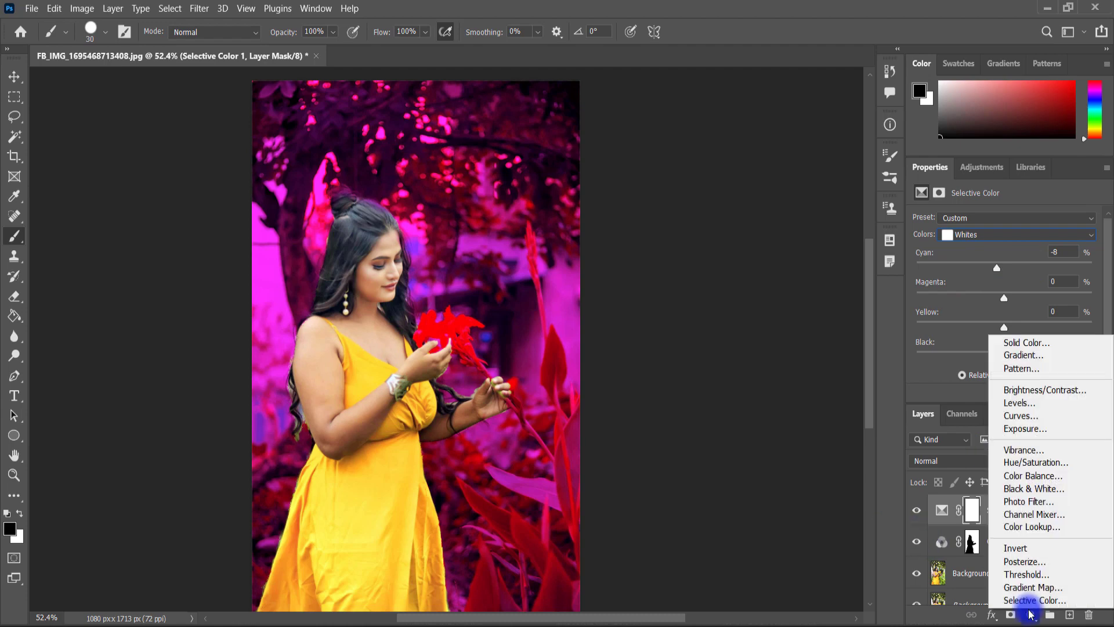
{"action": "left_click", "coordinate": [1017, 343]}
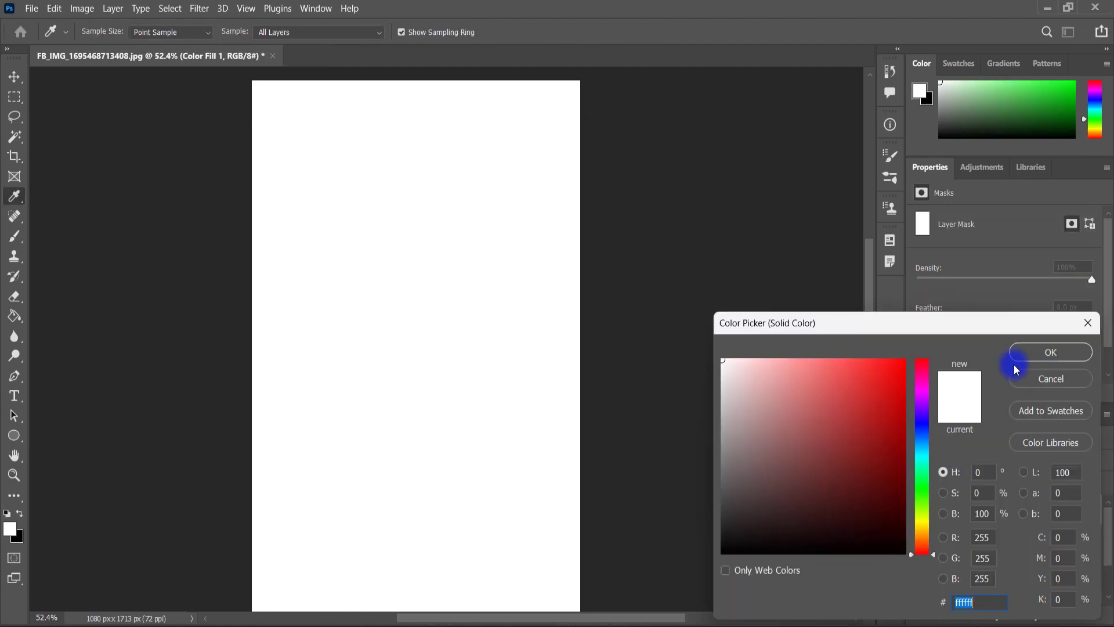
{"action": "left_click", "coordinate": [1045, 350]}
{"action": "key", "text": "b"}
Set the Color Fill 1 layer's blend mode to Soft Light and lower its opacity.
{"action": "left_click", "coordinate": [972, 513]}
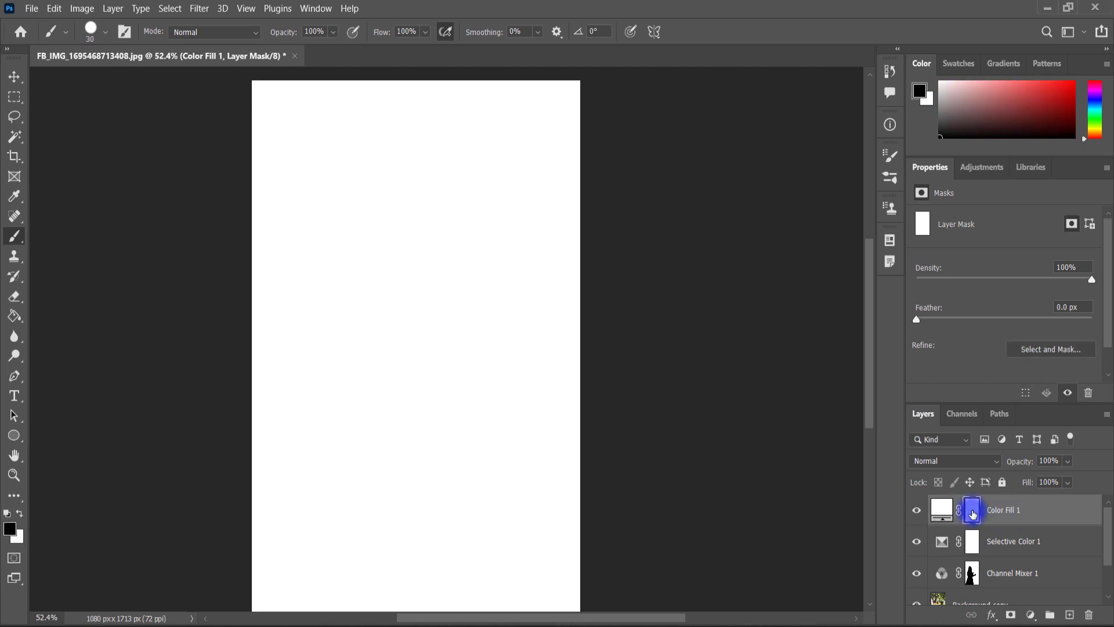
{"action": "right_click", "coordinate": [973, 514]}
{"action": "left_click", "coordinate": [973, 513]}
{"action": "left_click", "coordinate": [977, 463]}
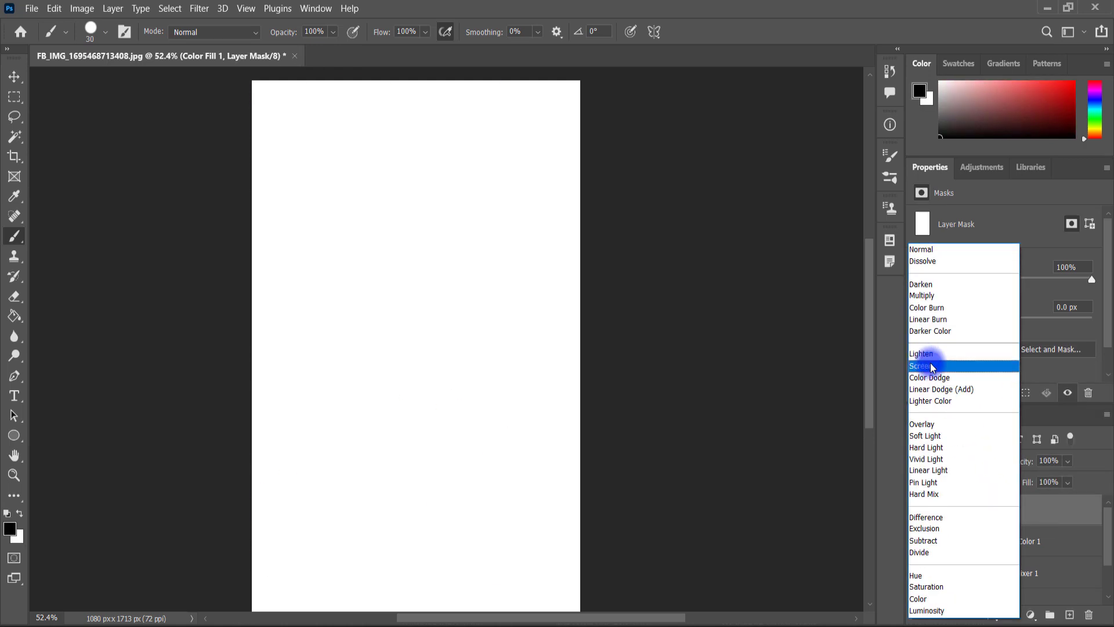
{"action": "left_click", "coordinate": [931, 436]}
{"action": "left_click", "coordinate": [1068, 460]}
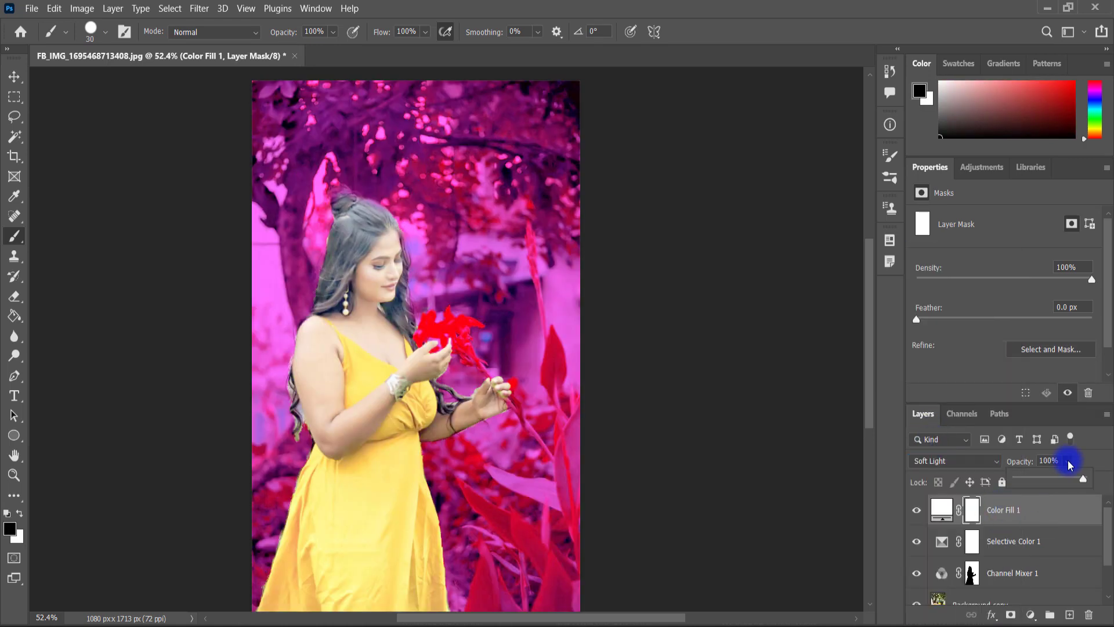
{"action": "left_click_drag", "start_coordinate": [1085, 477], "coordinate": [1038, 486]}
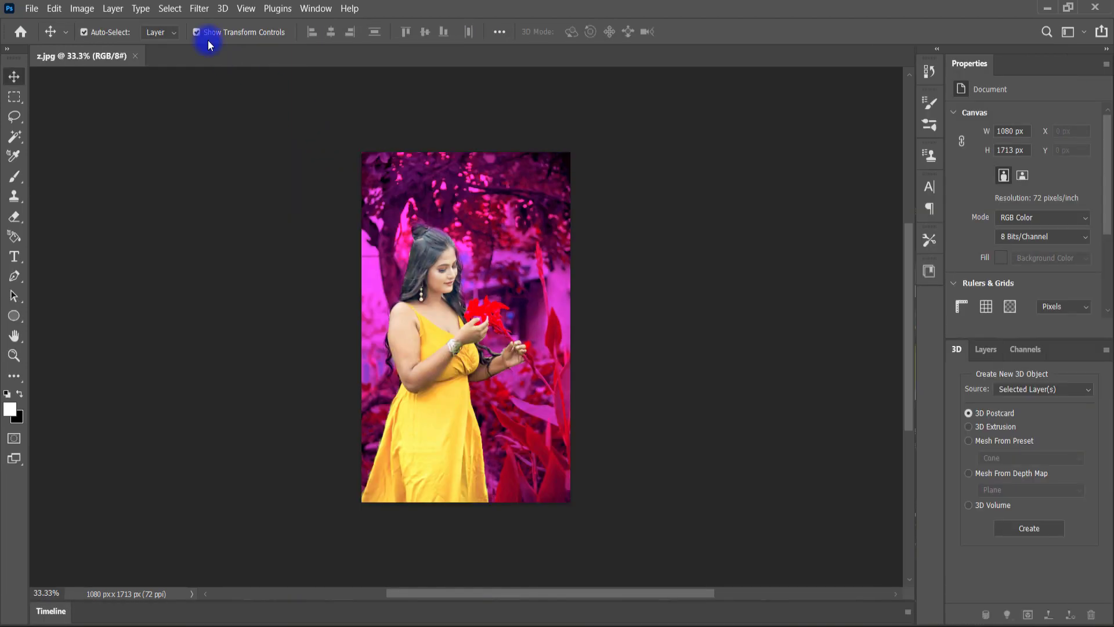
Open z.jpg in the Camera Raw Filter and set the Color Mixer Yellow range to Hue +17 and Saturation +50.
{"action": "left_click", "coordinate": [200, 8]}
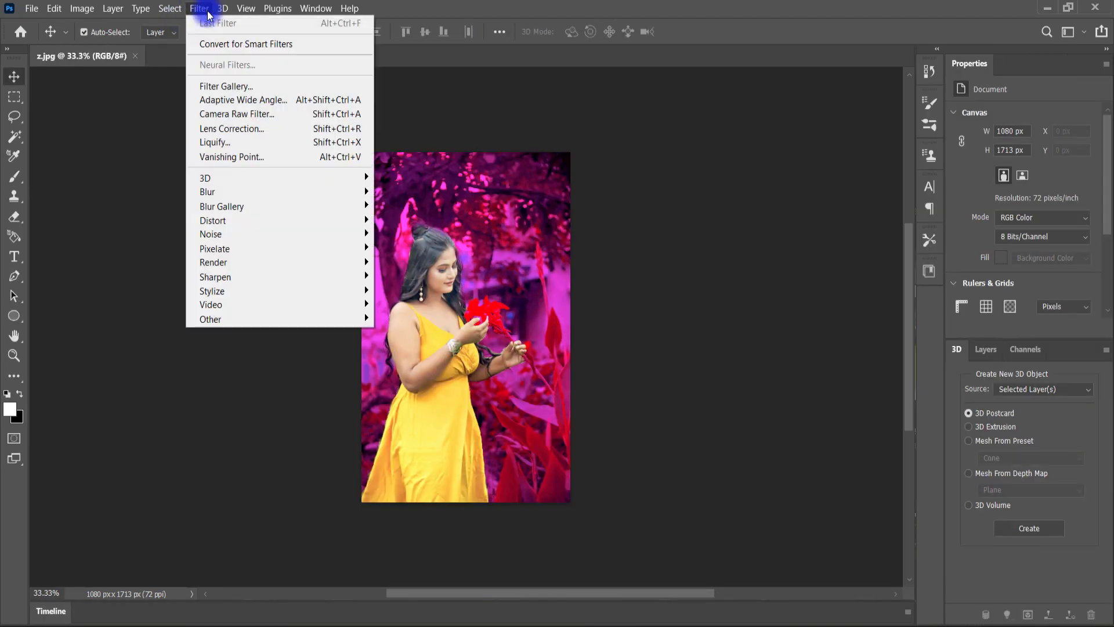
{"action": "left_click", "coordinate": [217, 109]}
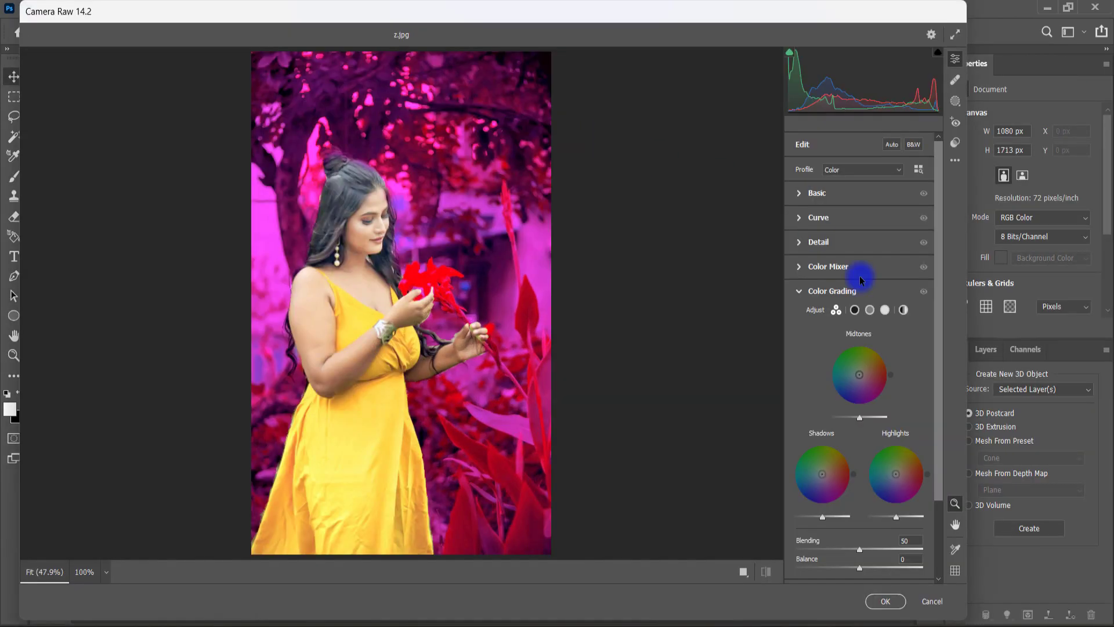
{"action": "left_click", "coordinate": [796, 271]}
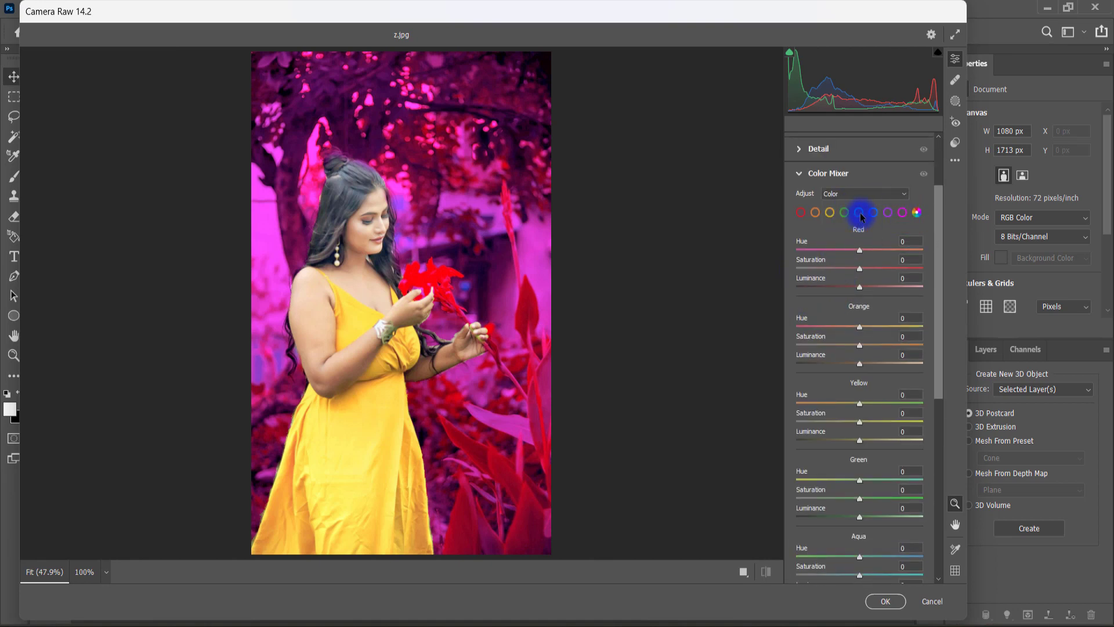
{"action": "left_click", "coordinate": [859, 213]}
{"action": "left_click", "coordinate": [832, 306]}
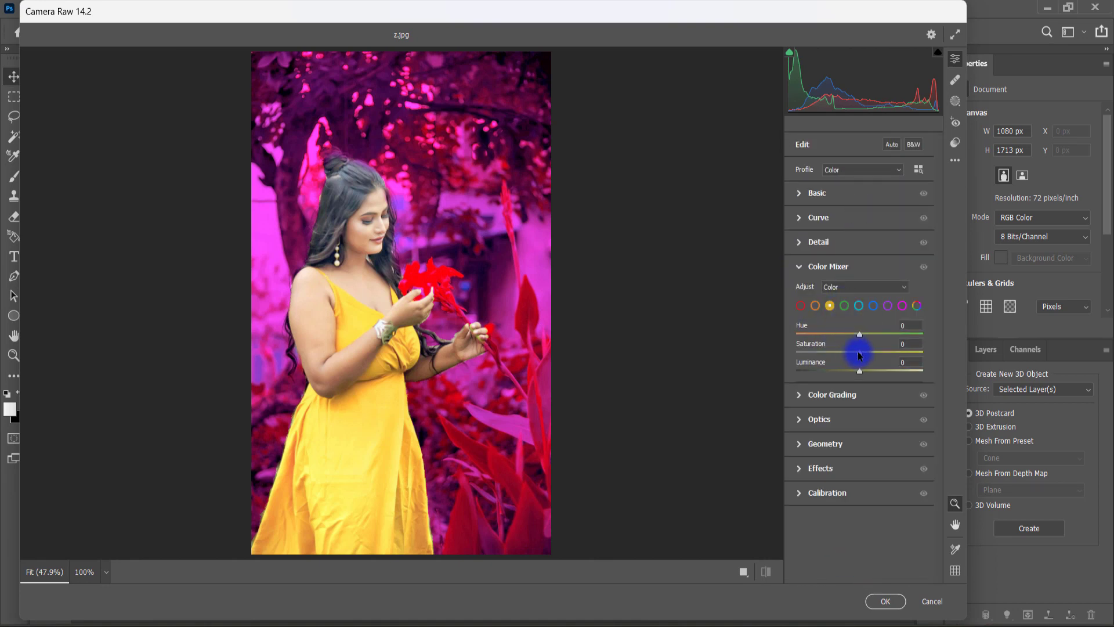
{"action": "left_click_drag", "start_coordinate": [860, 355], "coordinate": [882, 352]}
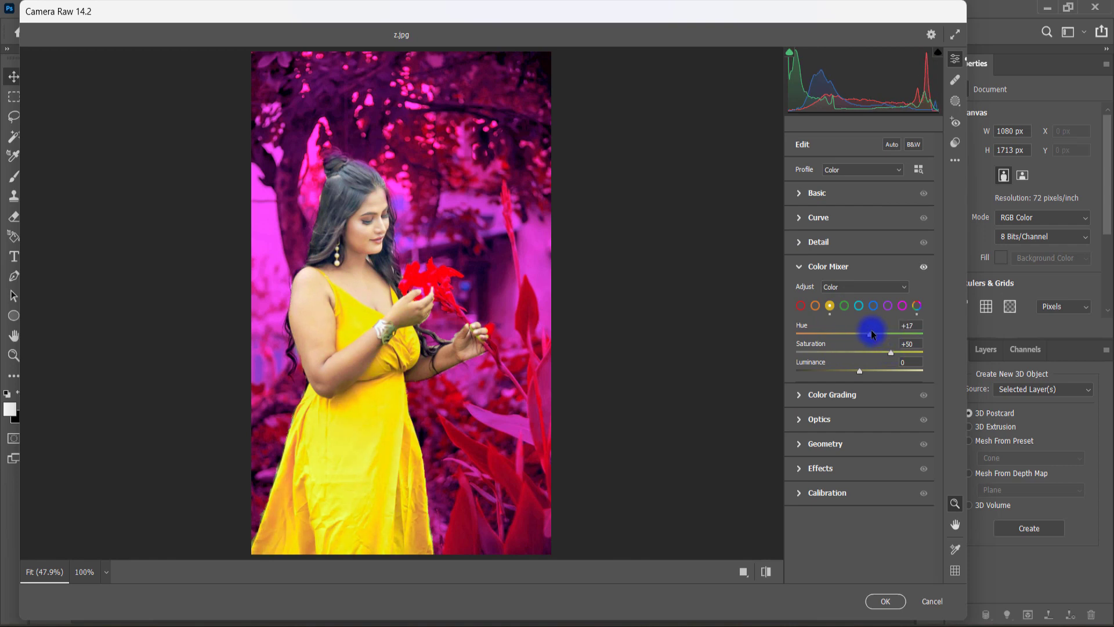
{"action": "left_click_drag", "start_coordinate": [860, 370], "coordinate": [781, 350]}
Go through the Orange, Red and Green ranges, and set Blue to Hue +67, Saturation -49 and maximum Luminance.
{"action": "left_click", "coordinate": [815, 305]}
{"action": "left_click", "coordinate": [801, 306]}
{"action": "left_click", "coordinate": [844, 306]}
{"action": "left_click", "coordinate": [873, 306]}
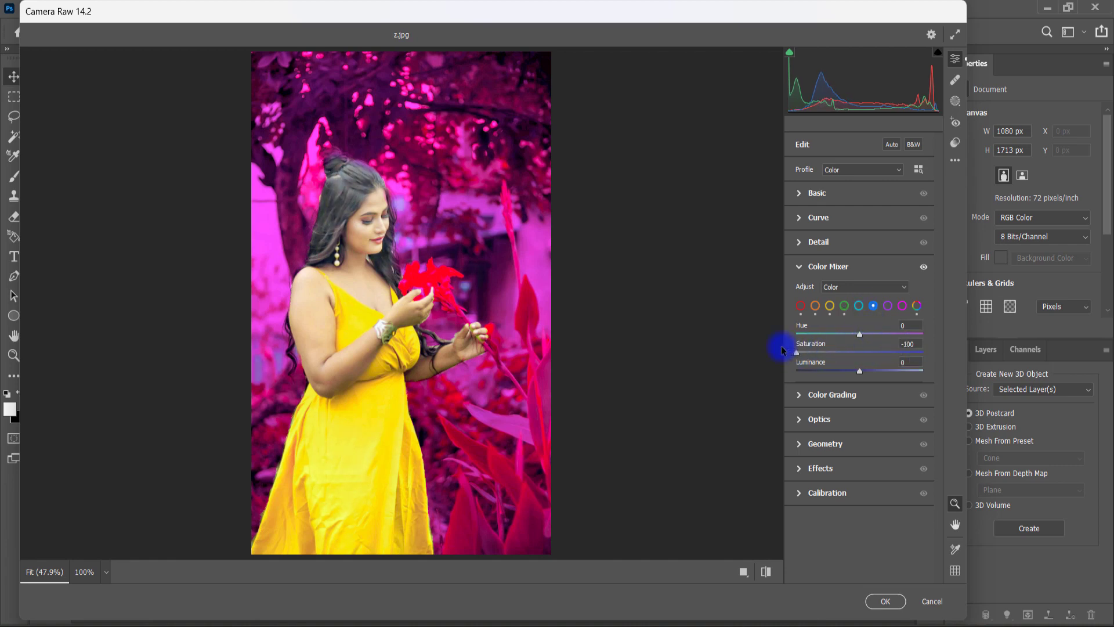
{"action": "left_click_drag", "start_coordinate": [860, 336], "coordinate": [924, 368]}
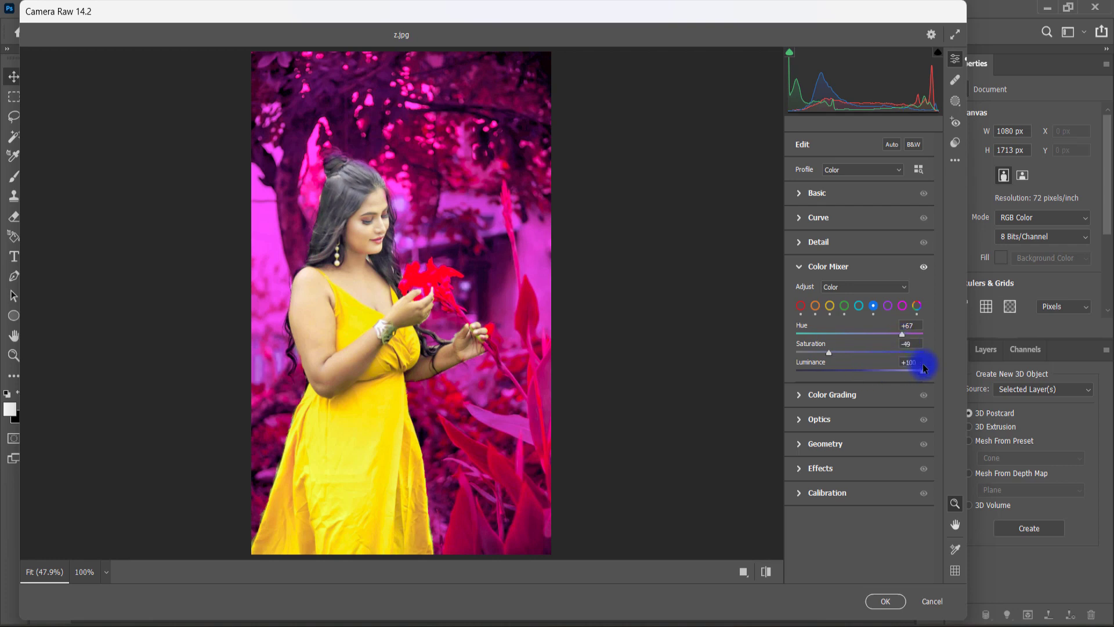
Increase the Yellow saturation further and readjust the Orange Hue, Saturation and Luminance in the Color Mixer.
{"action": "left_click", "coordinate": [858, 306]}
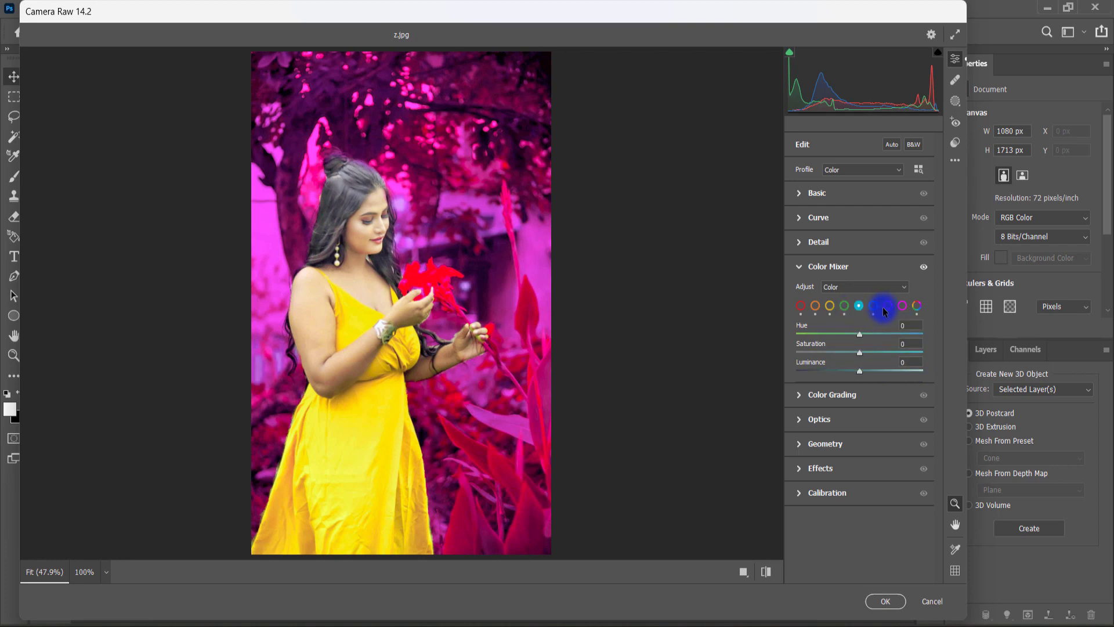
{"action": "left_click", "coordinate": [830, 306]}
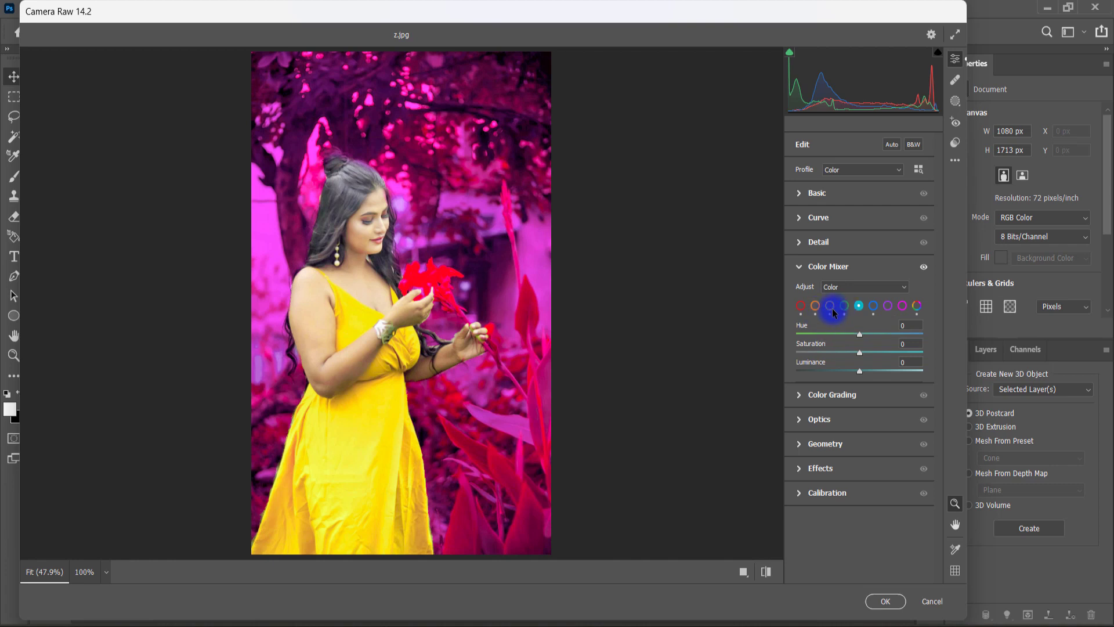
{"action": "mouse_move", "coordinate": [891, 352]}
{"action": "left_mouse_down"}
{"action": "mouse_move", "coordinate": [808, 350]}
{"action": "mouse_move", "coordinate": [913, 352]}
{"action": "left_mouse_up"}
{"action": "left_click_drag", "start_coordinate": [860, 371], "coordinate": [835, 338]}
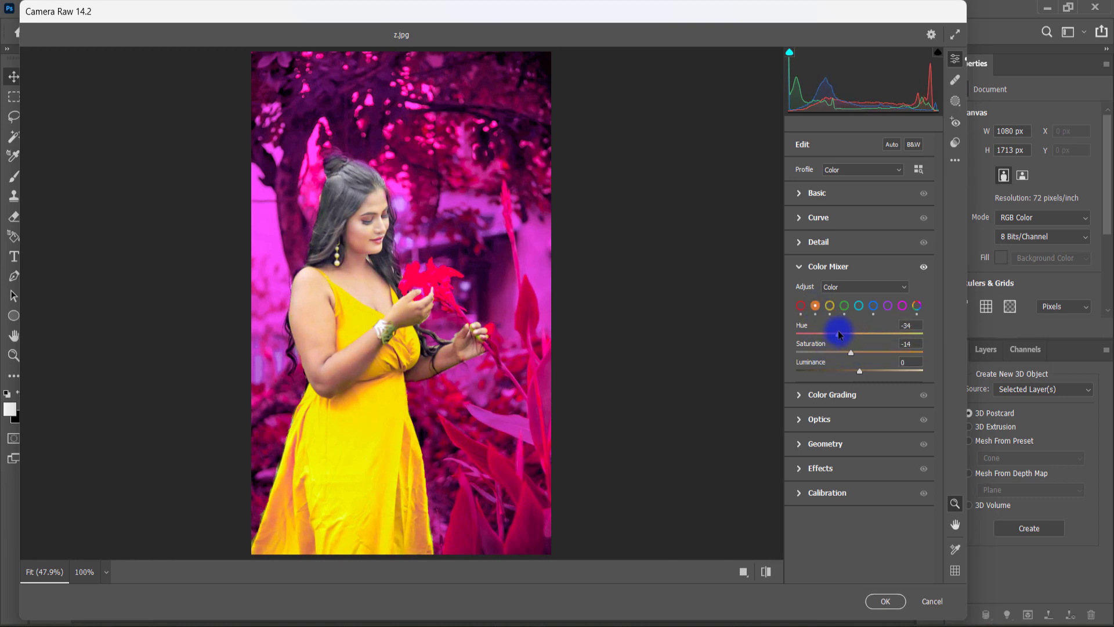
{"action": "left_click_drag", "start_coordinate": [839, 335], "coordinate": [871, 338]}
{"action": "left_click_drag", "start_coordinate": [862, 377], "coordinate": [870, 350]}
{"action": "left_click", "coordinate": [802, 307]}
{"action": "left_click", "coordinate": [826, 493]}
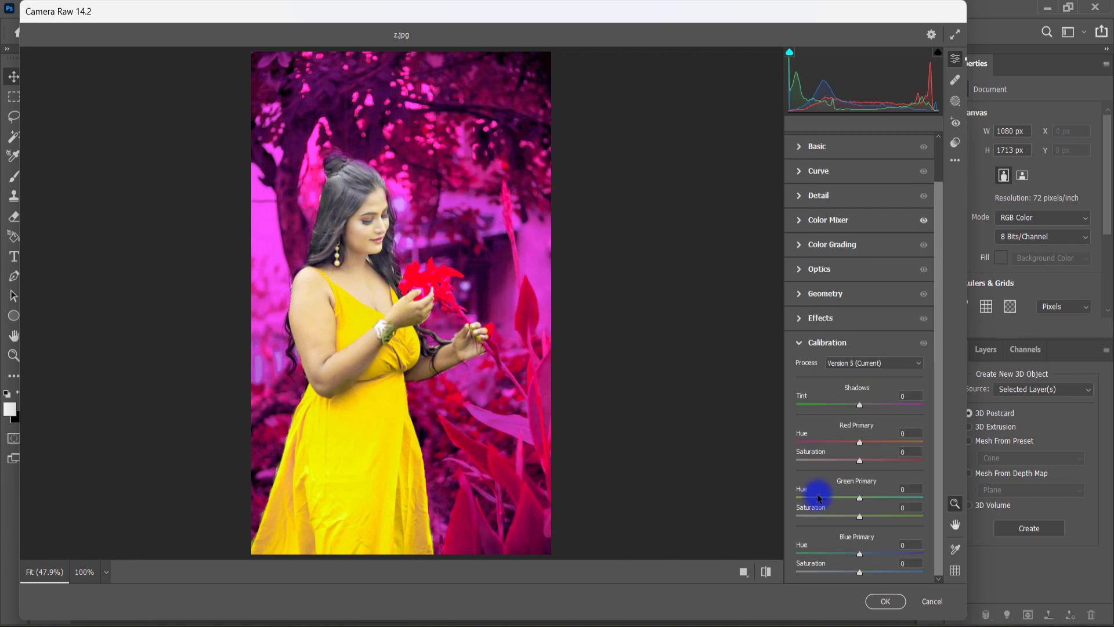
{"action": "scroll", "coordinate": [836, 406], "scroll_direction": "up", "scroll_amount": 1}
{"action": "left_click", "coordinate": [798, 220]}
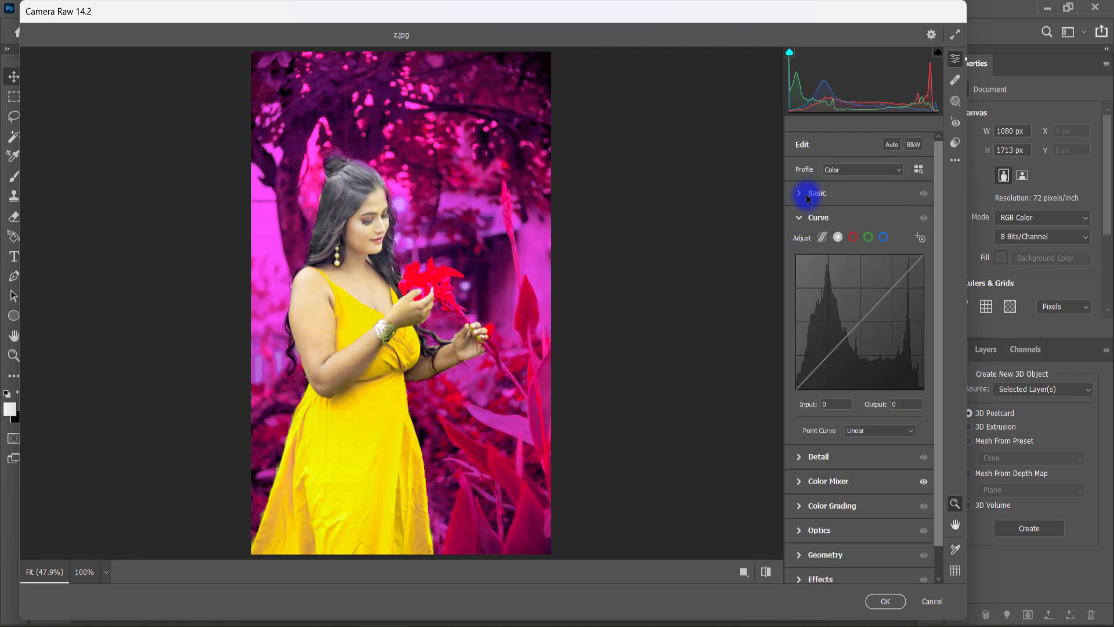
In the Basic adjustments, set Temperature +3, Contrast +24, Highlights +26, Whites +16 and Blacks +8.
{"action": "left_click", "coordinate": [808, 192]}
{"action": "left_click_drag", "start_coordinate": [859, 242], "coordinate": [861, 243]}
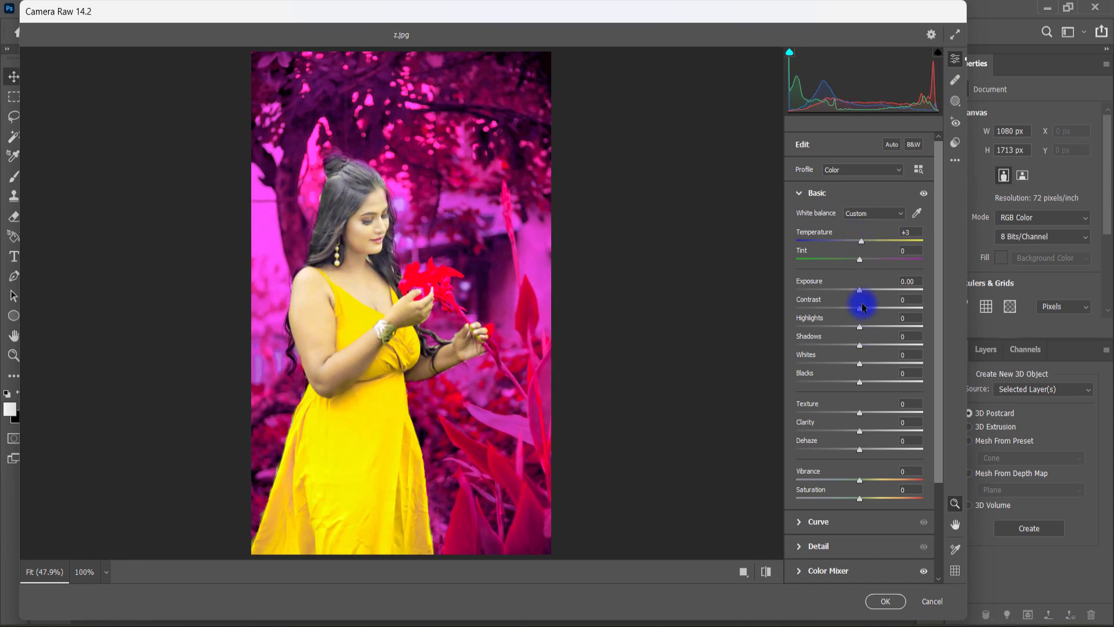
{"action": "left_click_drag", "start_coordinate": [862, 309], "coordinate": [877, 328]}
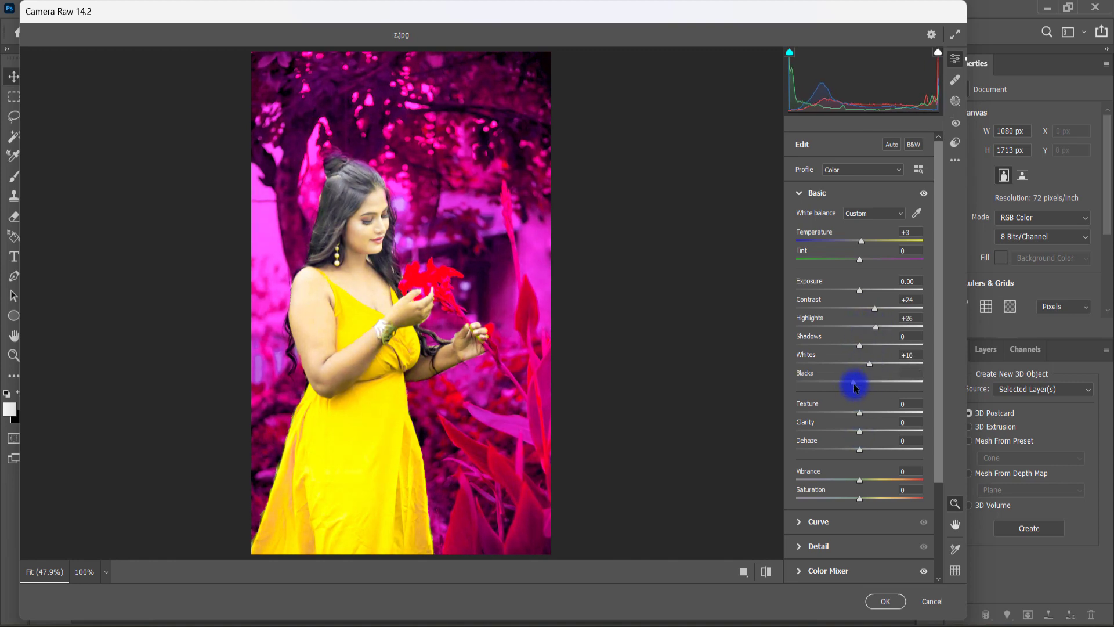
{"action": "left_click_drag", "start_coordinate": [854, 387], "coordinate": [865, 380]}
In the Detail adjustments, set Sharpening to 18, Noise Reduction to 29 and Color Noise Reduction to 10.
{"action": "scroll", "coordinate": [852, 438], "scroll_direction": "down", "scroll_amount": 2}
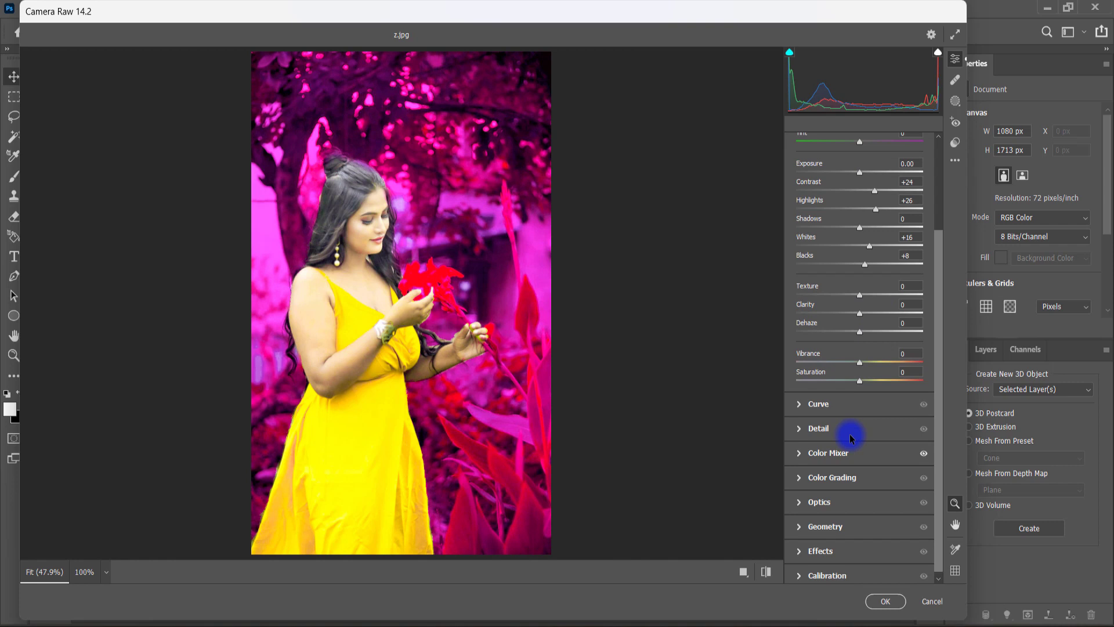
{"action": "left_click", "coordinate": [807, 429]}
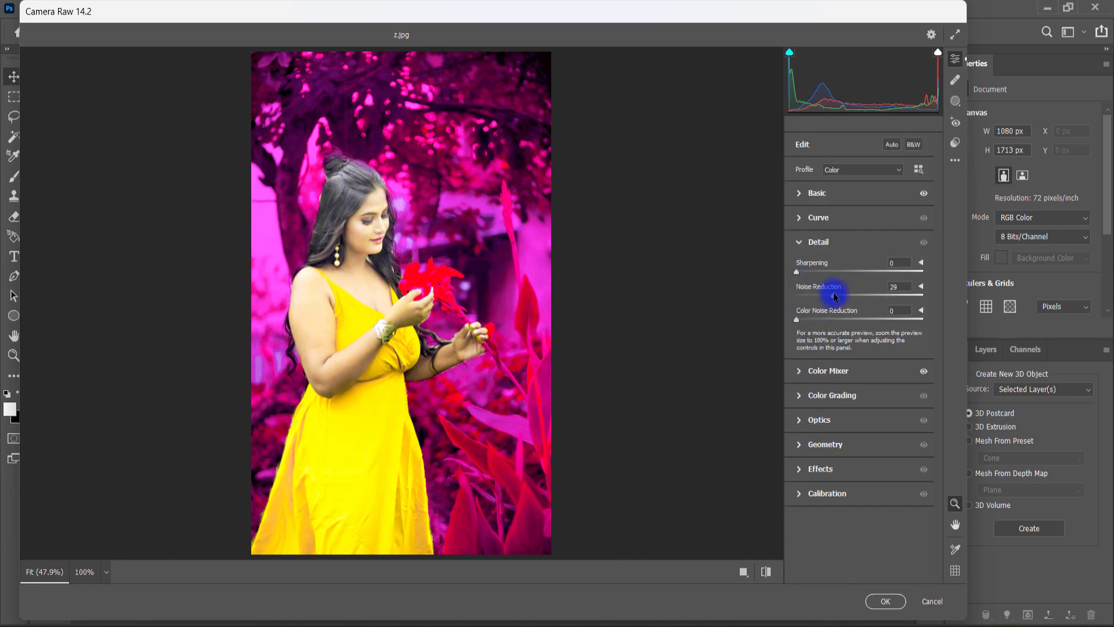
{"action": "left_click_drag", "start_coordinate": [797, 319], "coordinate": [805, 321]}
{"action": "left_click_drag", "start_coordinate": [814, 272], "coordinate": [812, 271]}
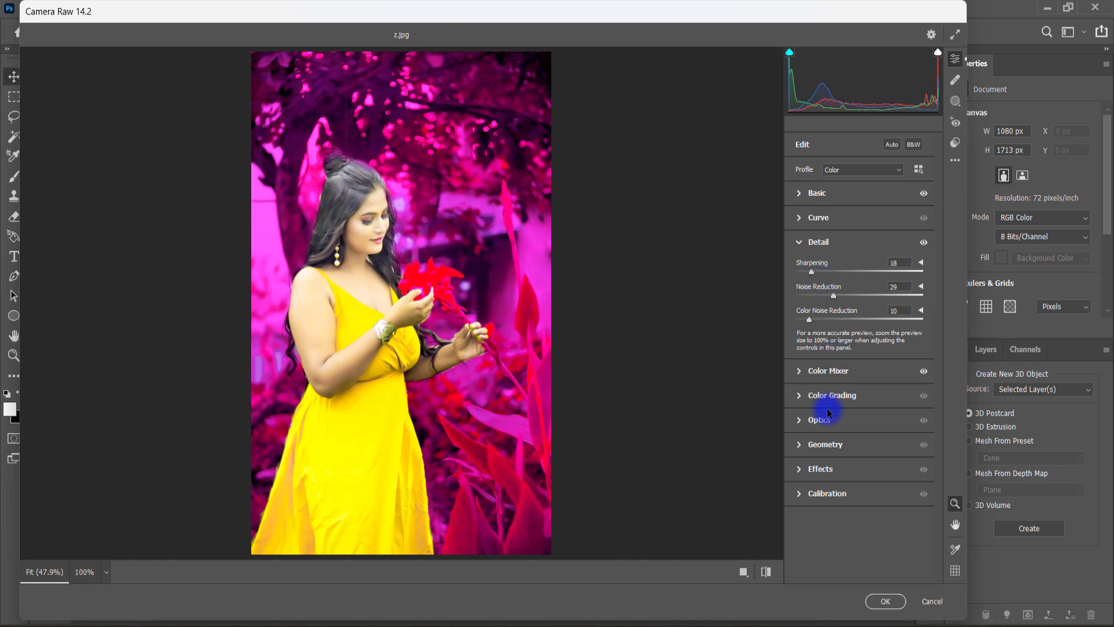
Set the Color Mixer Red Saturation to -22 and Yellow to Hue +19, Saturation +37 and Luminance -13, and apply the Camera Raw Filter.
{"action": "left_click", "coordinate": [803, 374]}
{"action": "left_click_drag", "start_coordinate": [858, 353], "coordinate": [845, 353]}
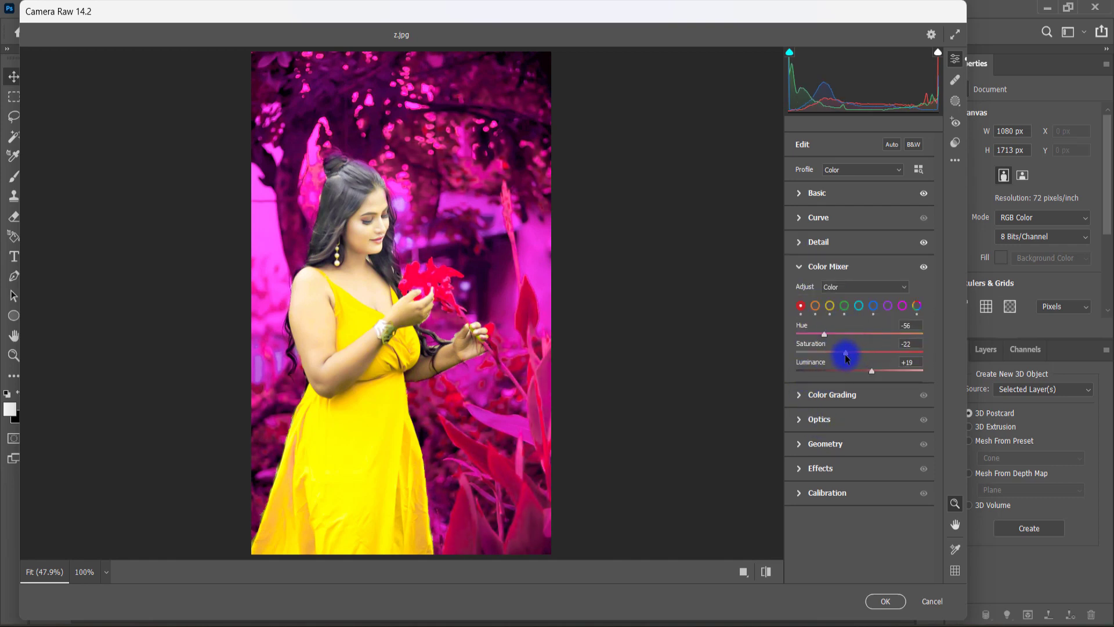
{"action": "left_click", "coordinate": [829, 305]}
{"action": "left_click_drag", "start_coordinate": [915, 353], "coordinate": [854, 372]}
{"action": "mouse_move", "coordinate": [869, 334]}
{"action": "left_mouse_down"}
{"action": "mouse_move", "coordinate": [880, 333]}
{"action": "mouse_move", "coordinate": [869, 336]}
{"action": "left_mouse_up"}
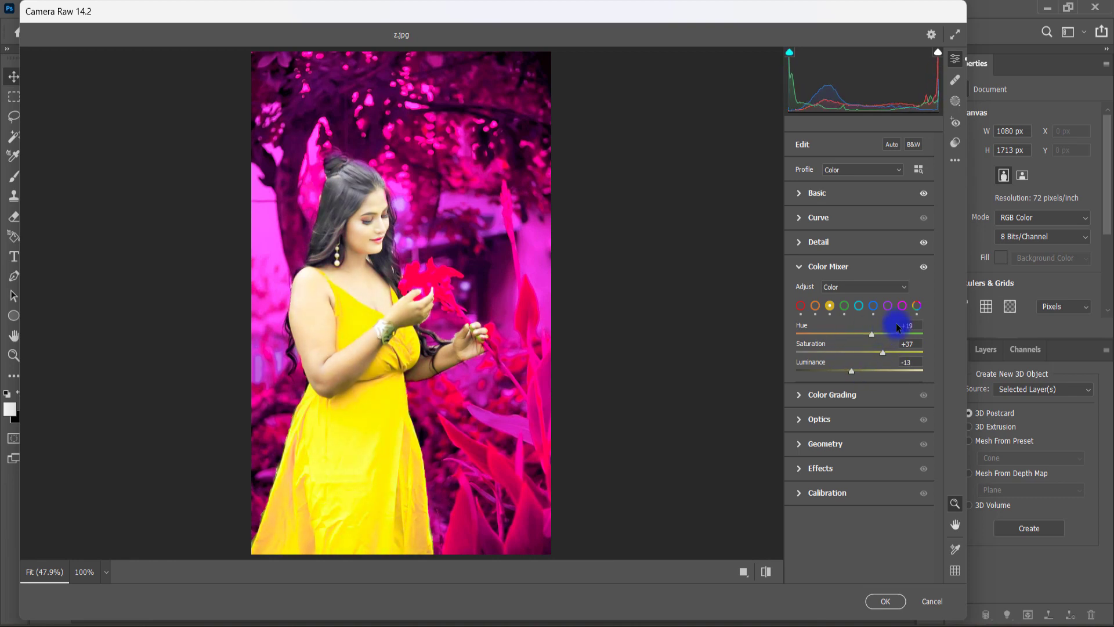
{"action": "left_click", "coordinate": [886, 600]}
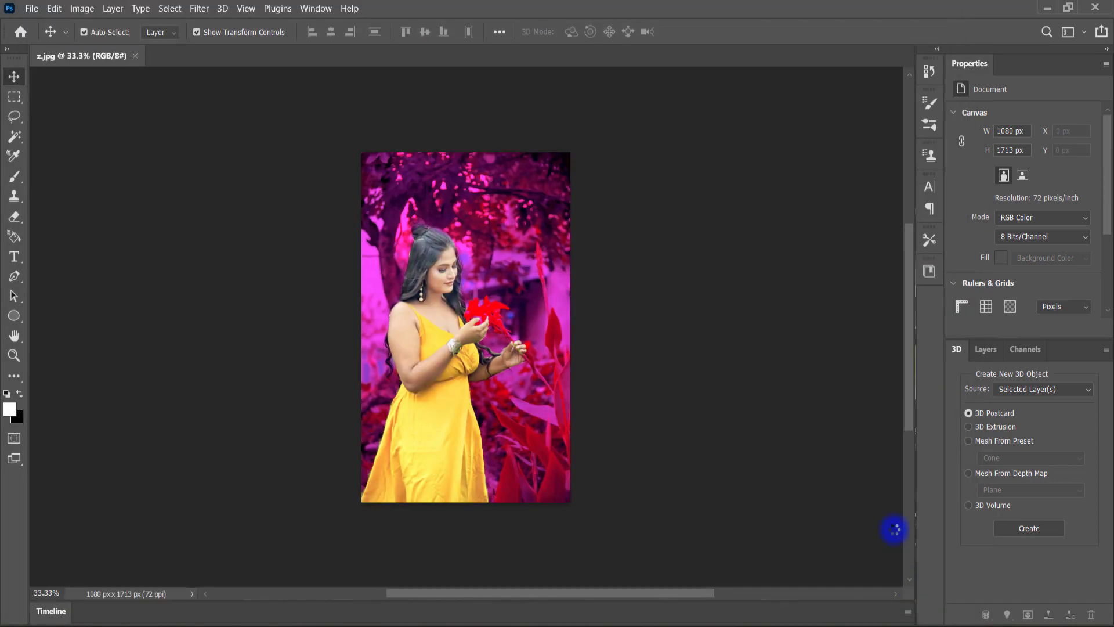